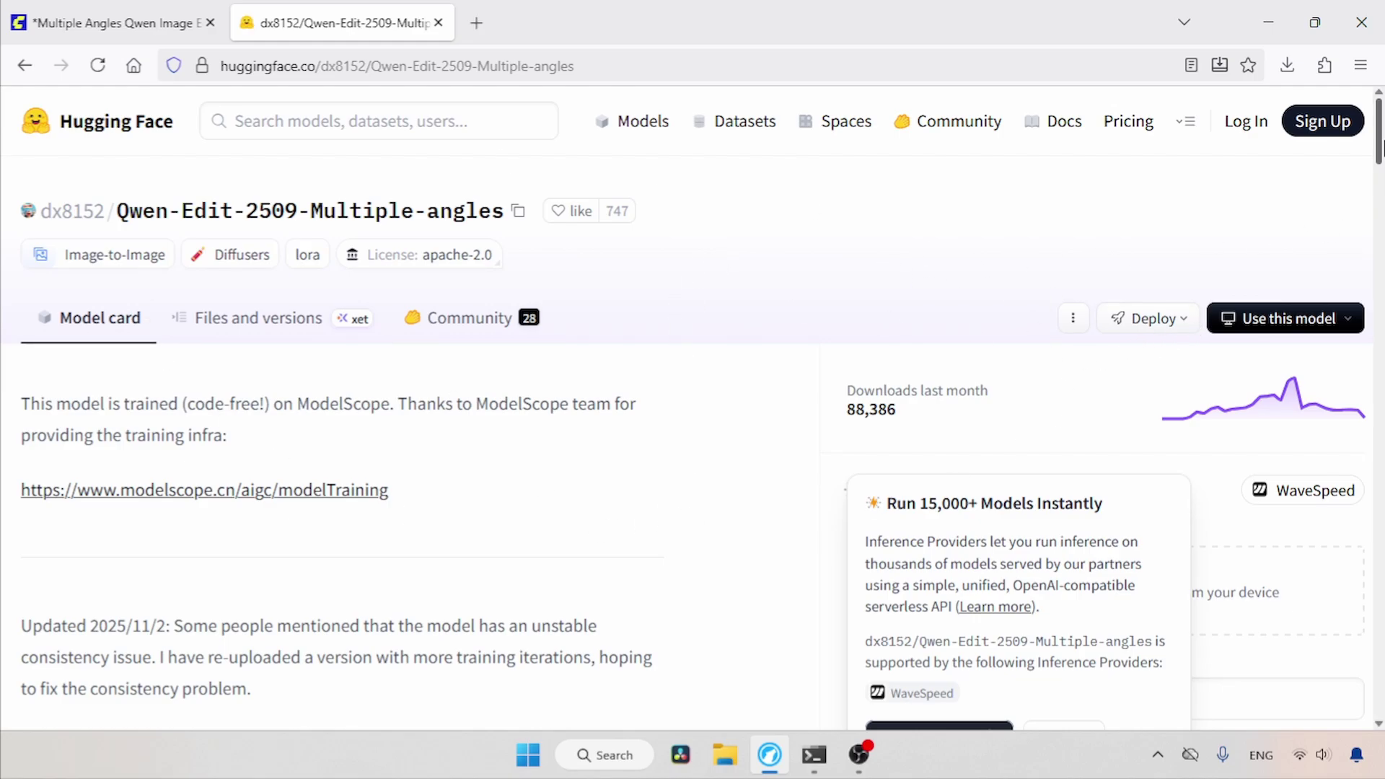
Examine the list of Chinese camera-movement prompts and their English translations on the Qwen-Edit-2509-Multiple-angles model card
drag(1377, 149, 1377, 246)
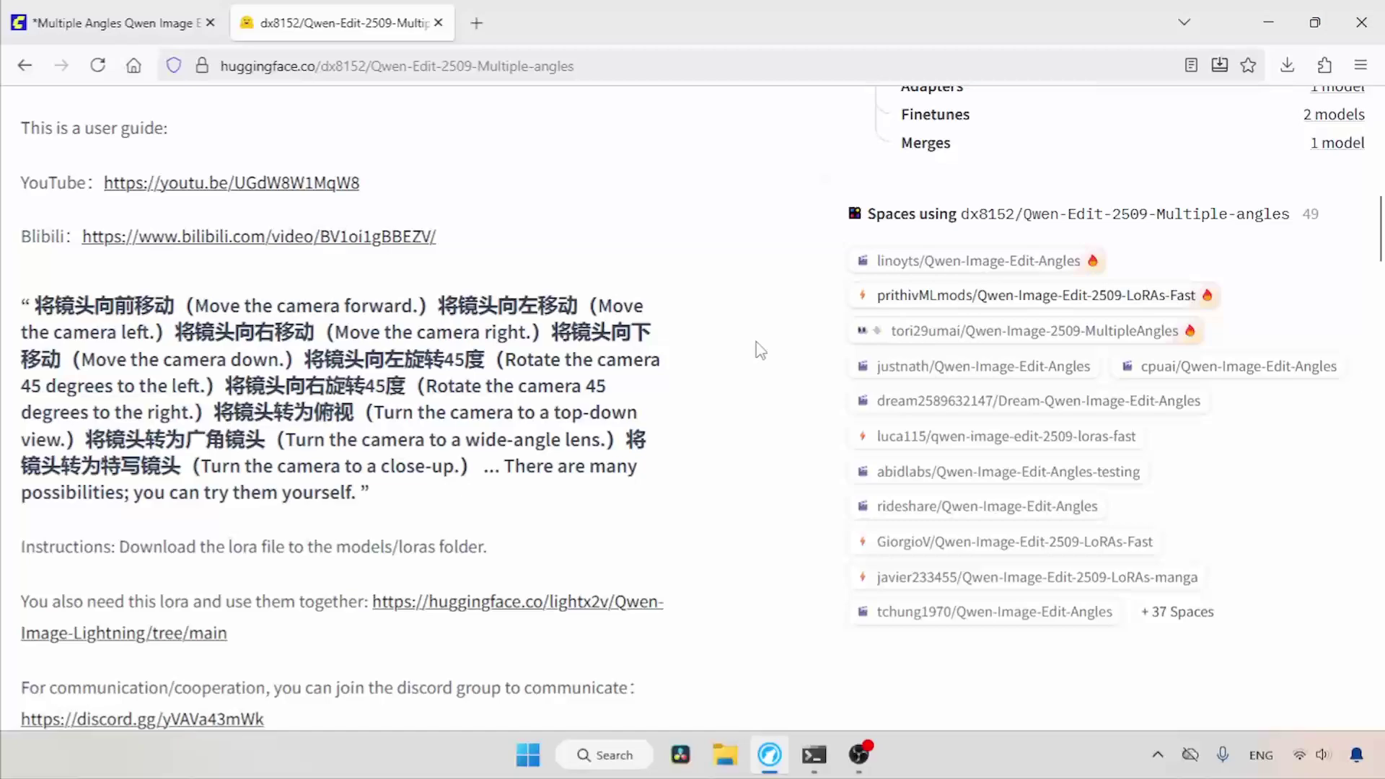
drag(34, 296, 366, 491)
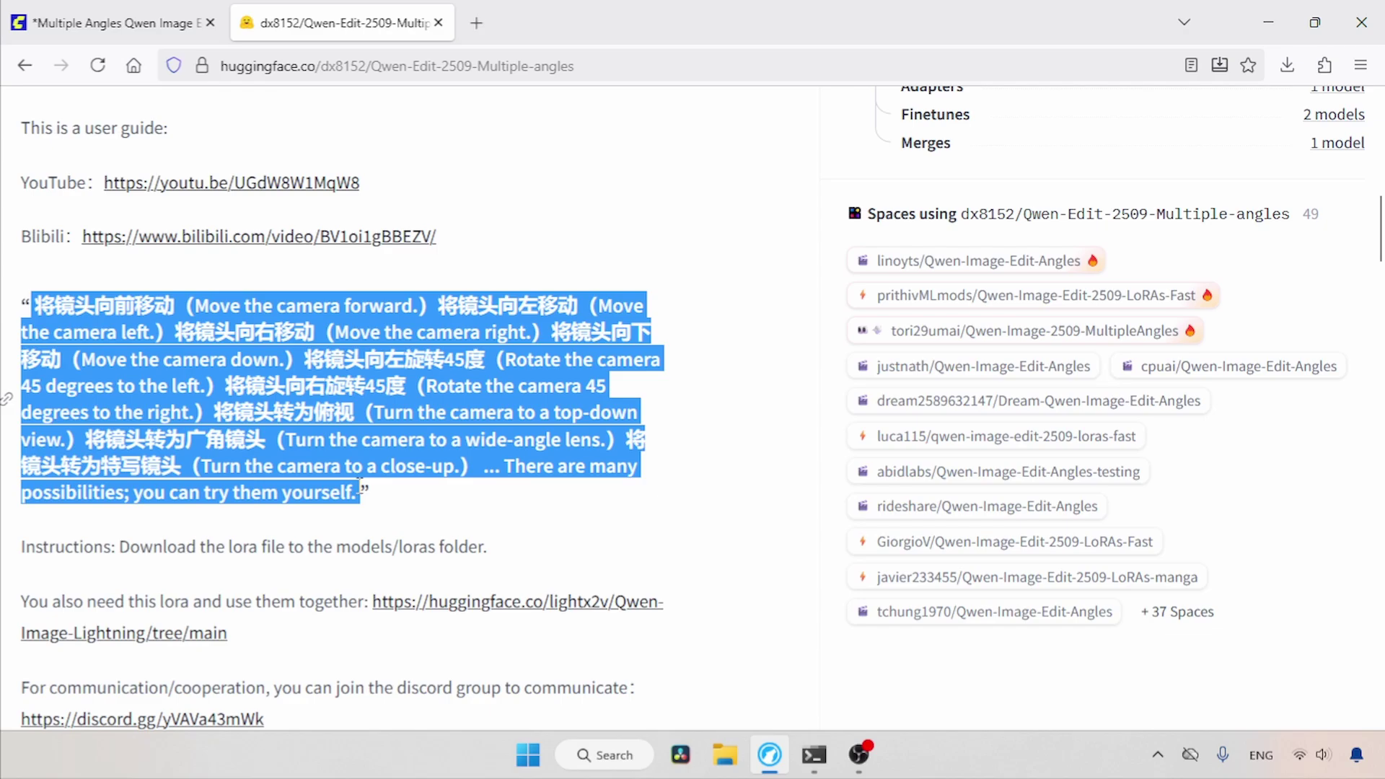
drag(39, 302, 187, 306)
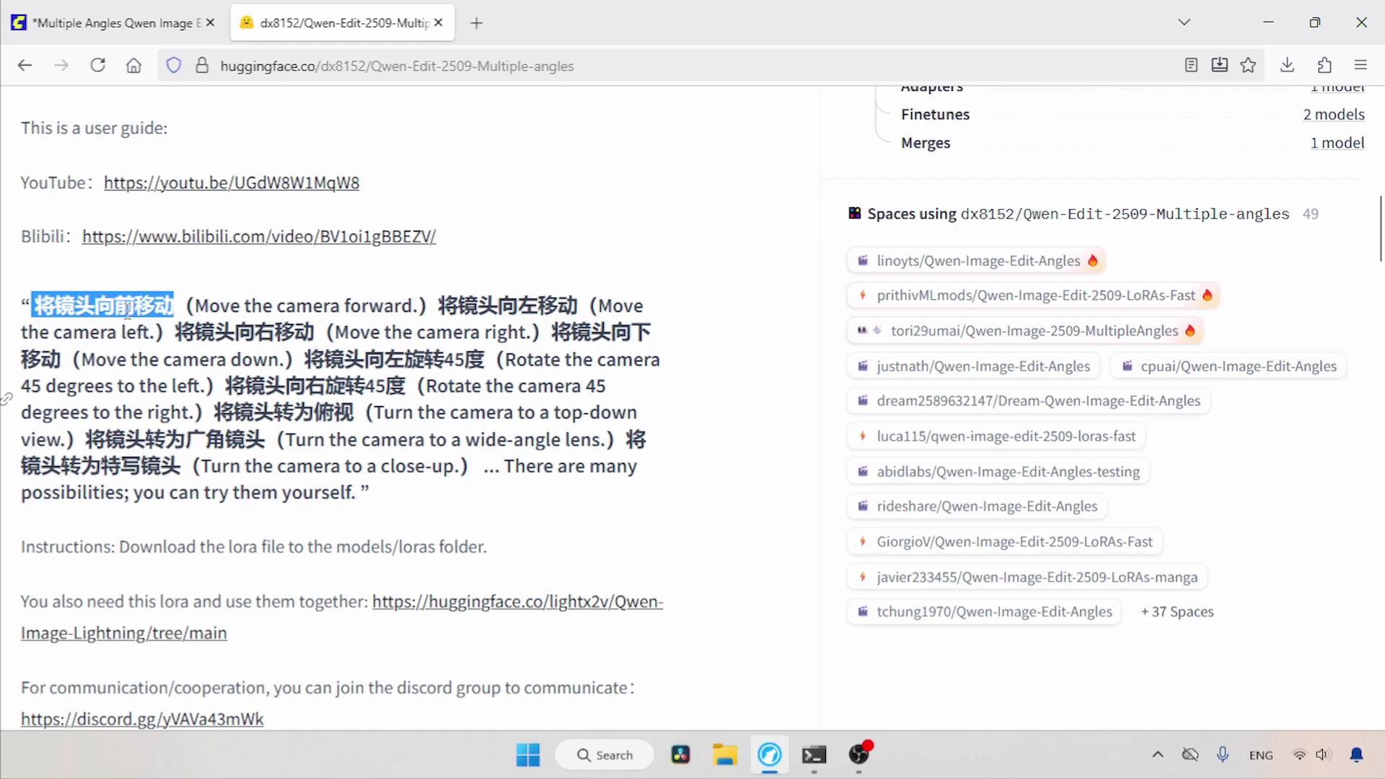
scroll(336, 315, up, 12)
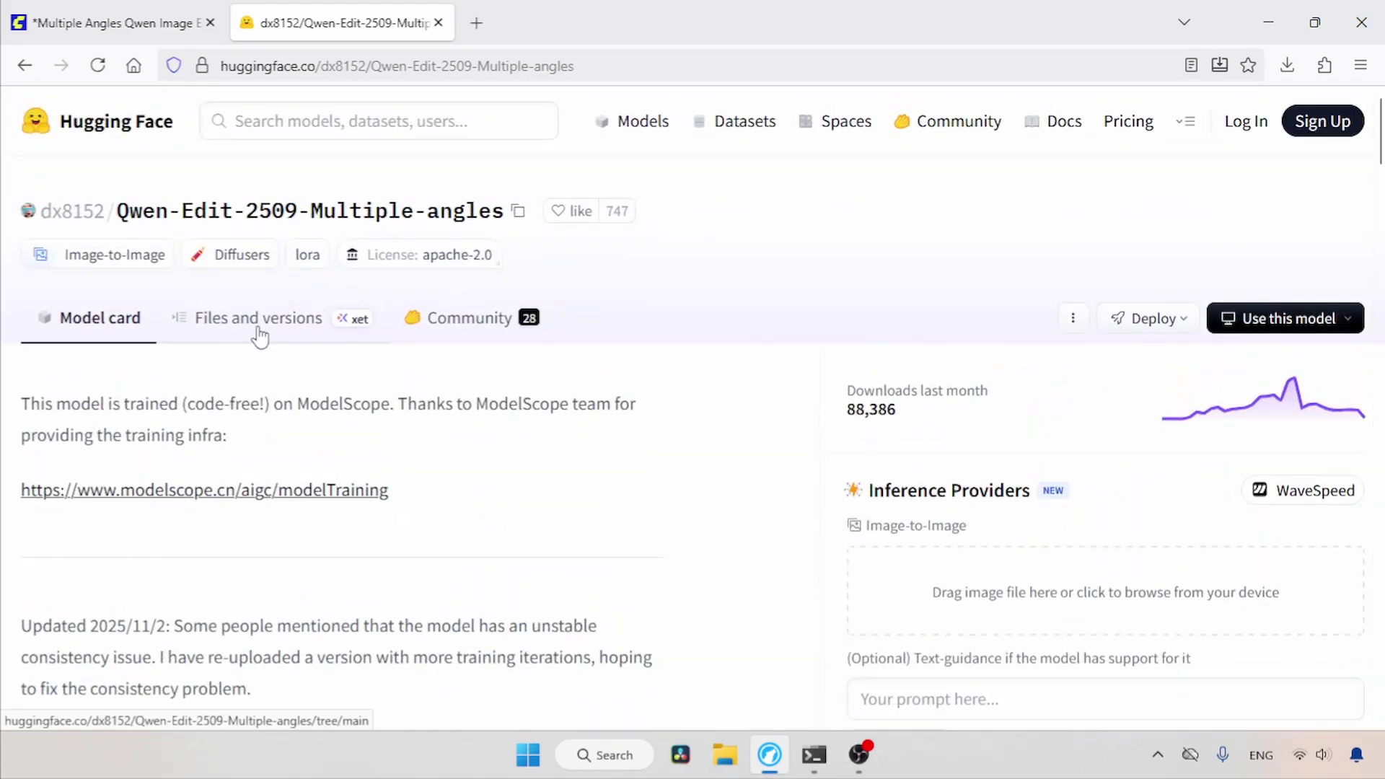
Open the model's file list, locate the LoRA file 镜头转换.safetensors, and close the Hugging Face page
click(263, 328)
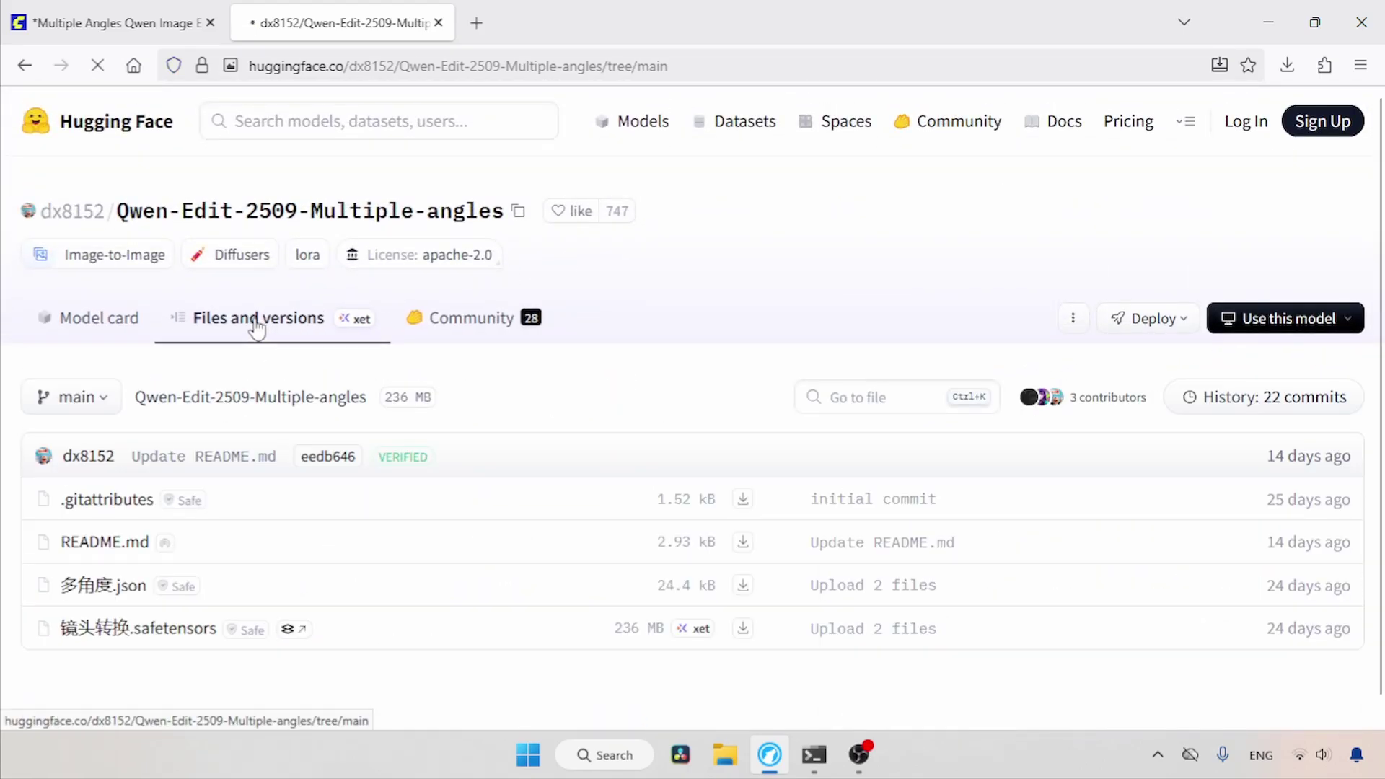
drag(56, 626, 234, 622)
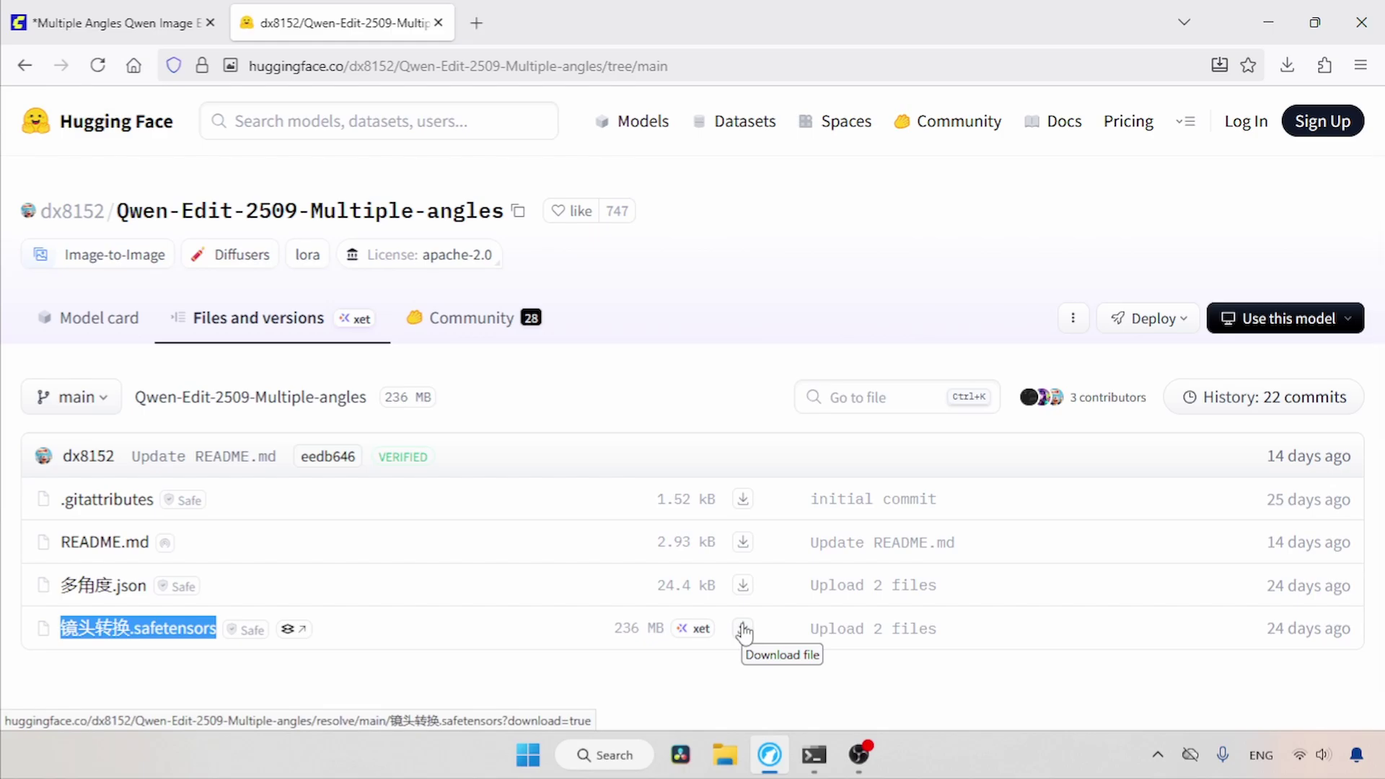
key(ctrl+w)
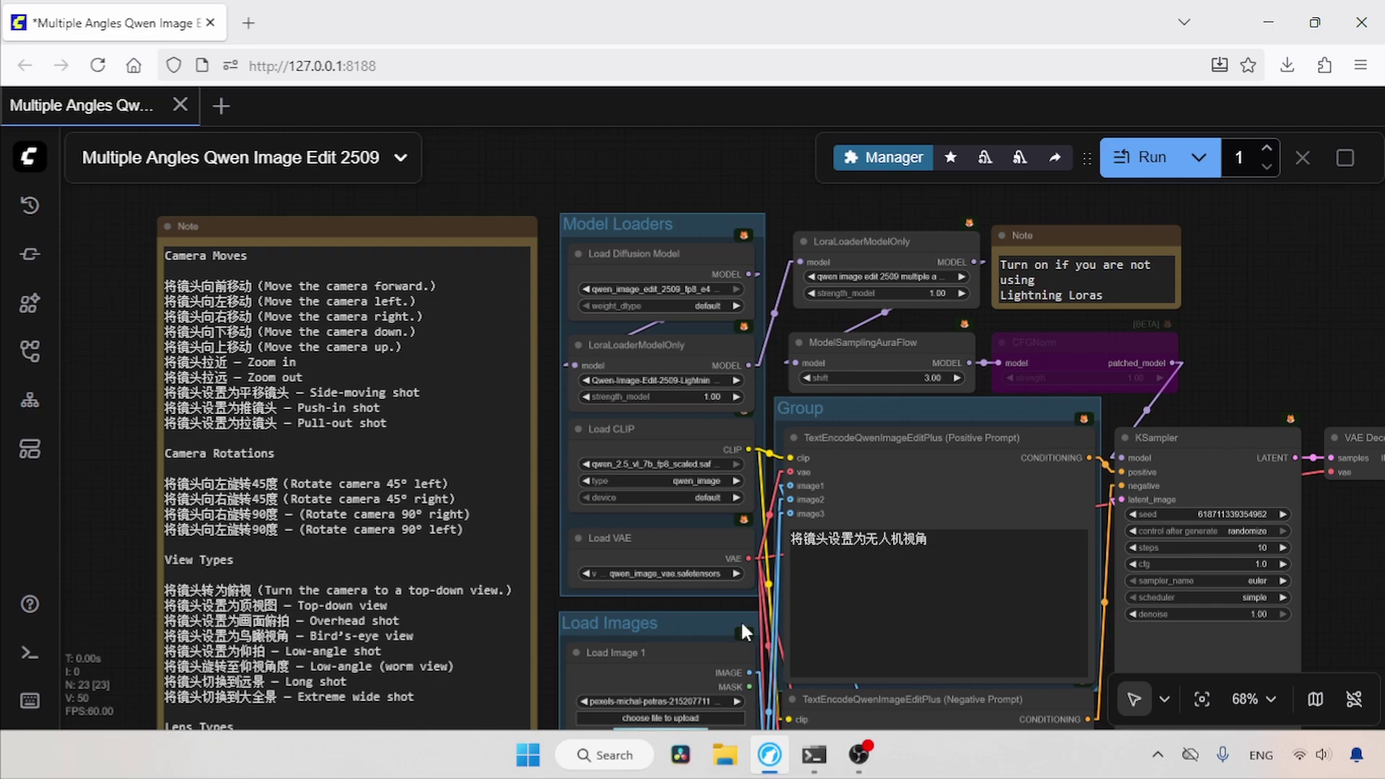
Inspect the two LoraLoaderModelOnly nodes and the LoRA files available for the Lightning loader
drag(1224, 396, 1193, 405)
scroll(985, 256, up, 4)
click(714, 237)
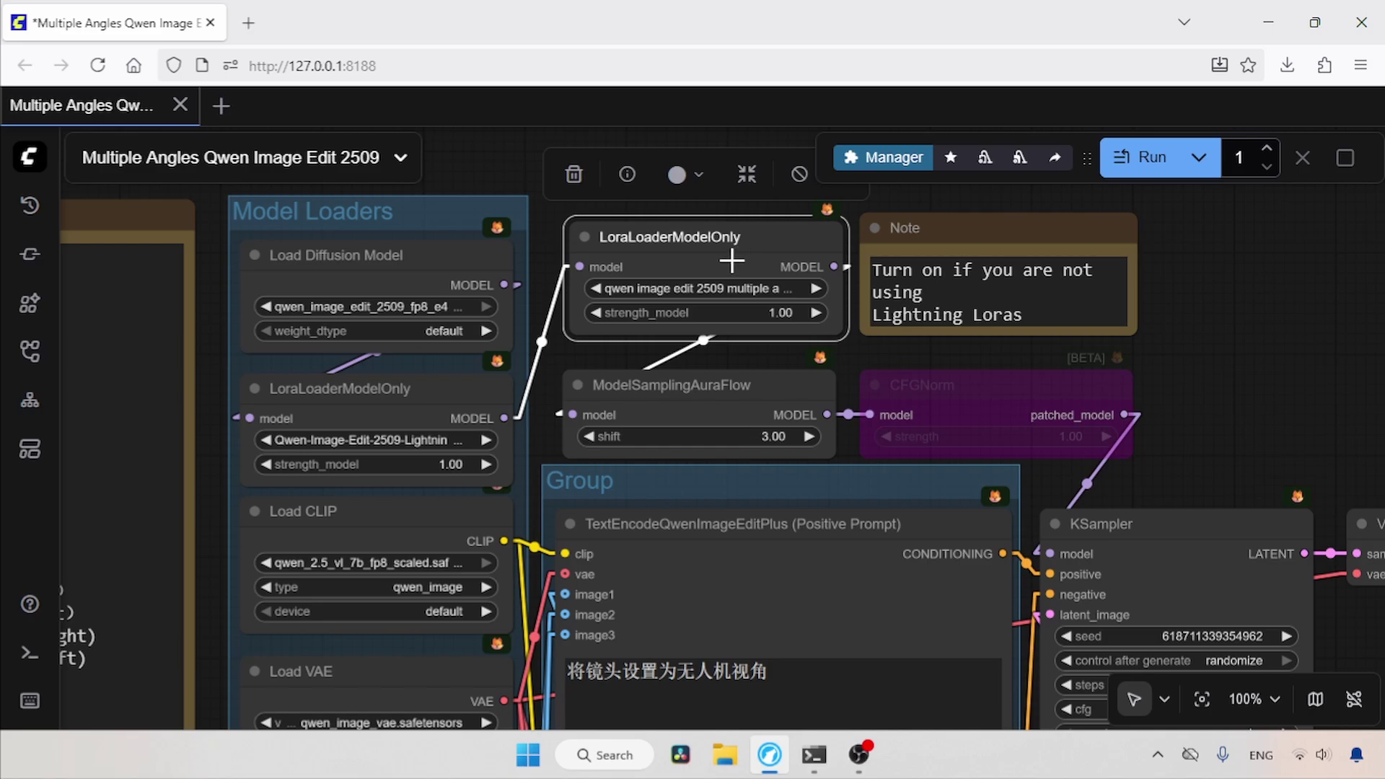
click(424, 441)
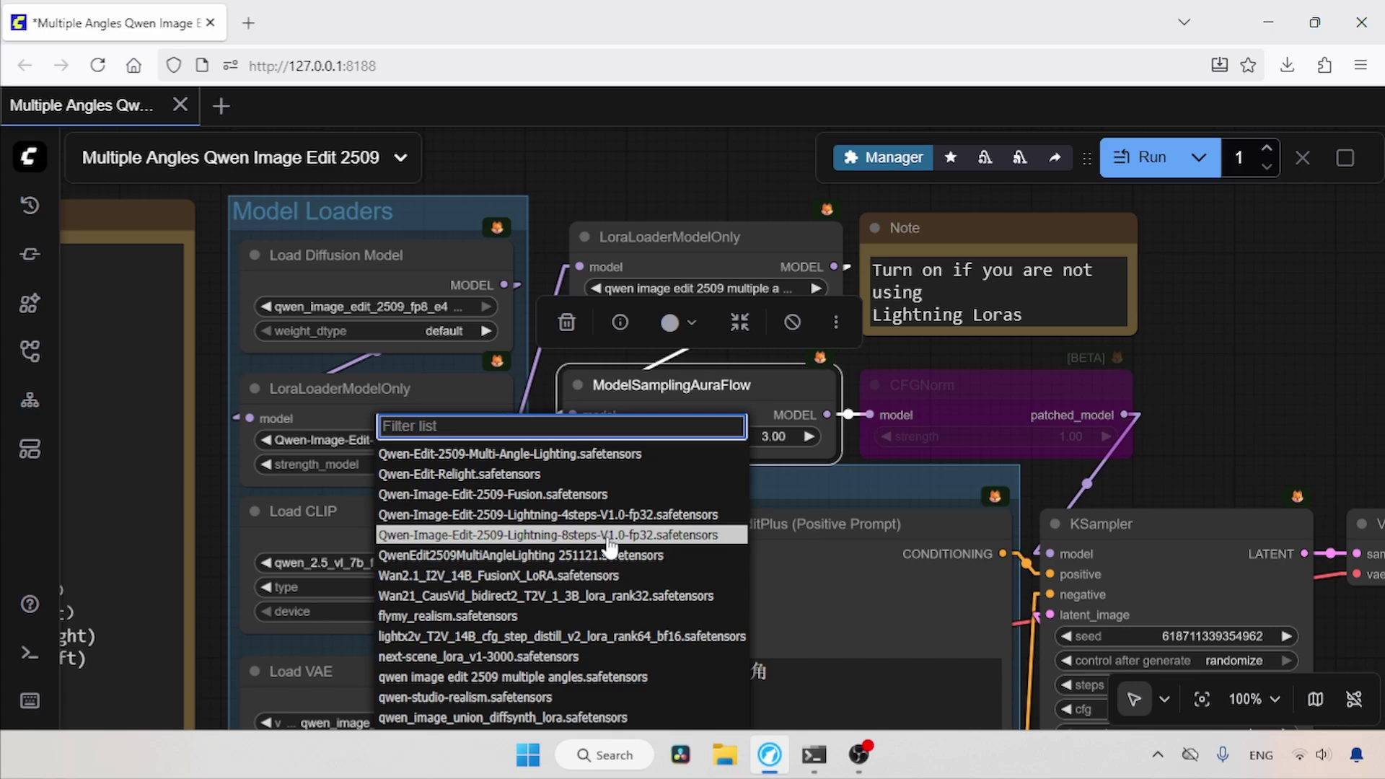
click(1154, 378)
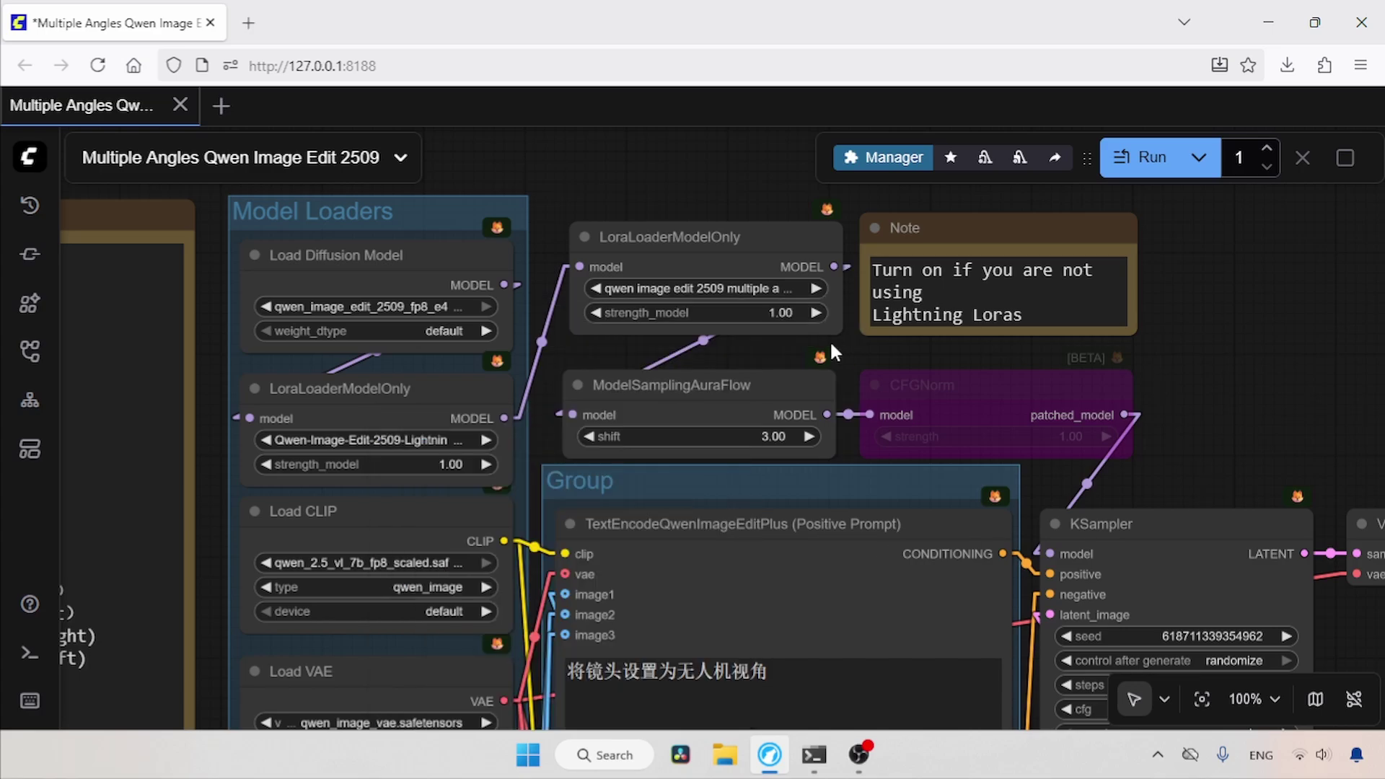
Review the camera moves, camera rotations and view types listed in the workflow's prompt note
drag(588, 345, 1111, 328)
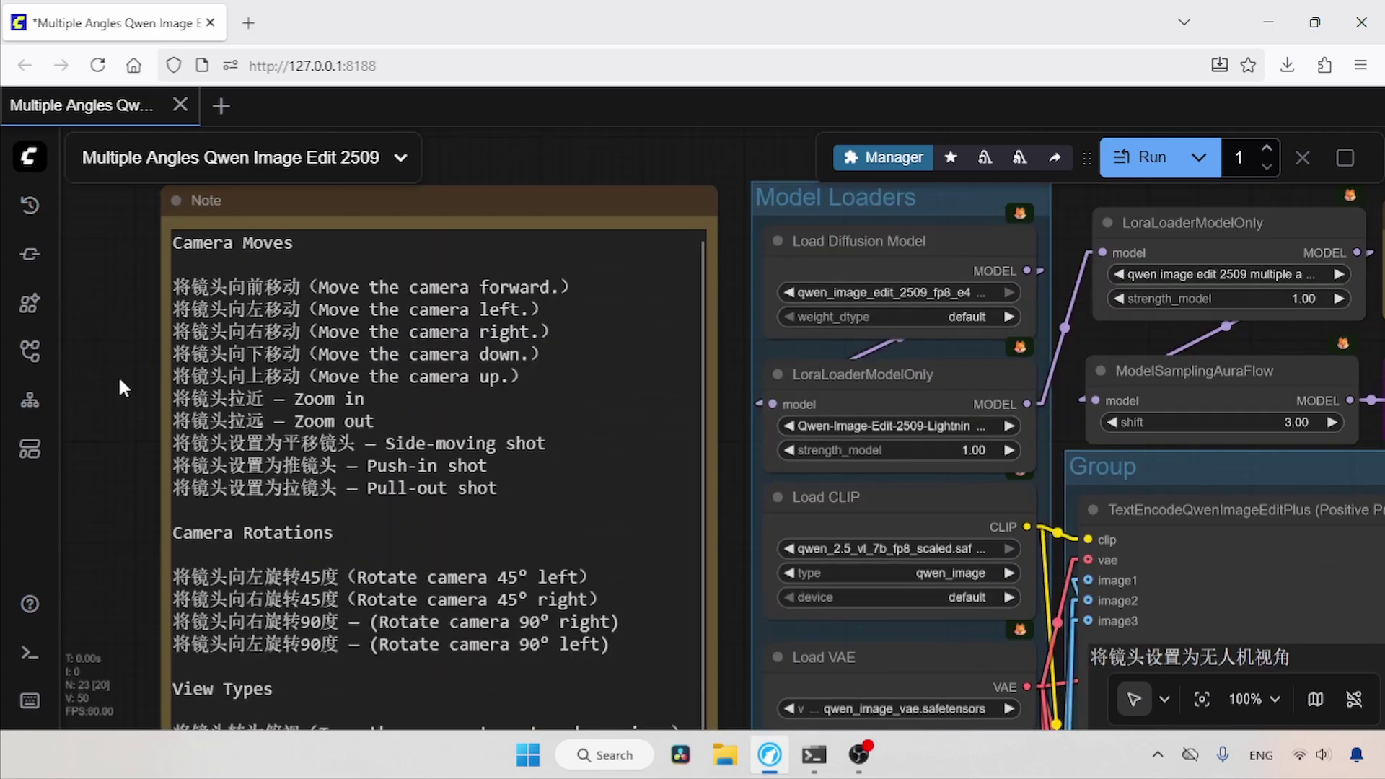
drag(124, 397, 165, 406)
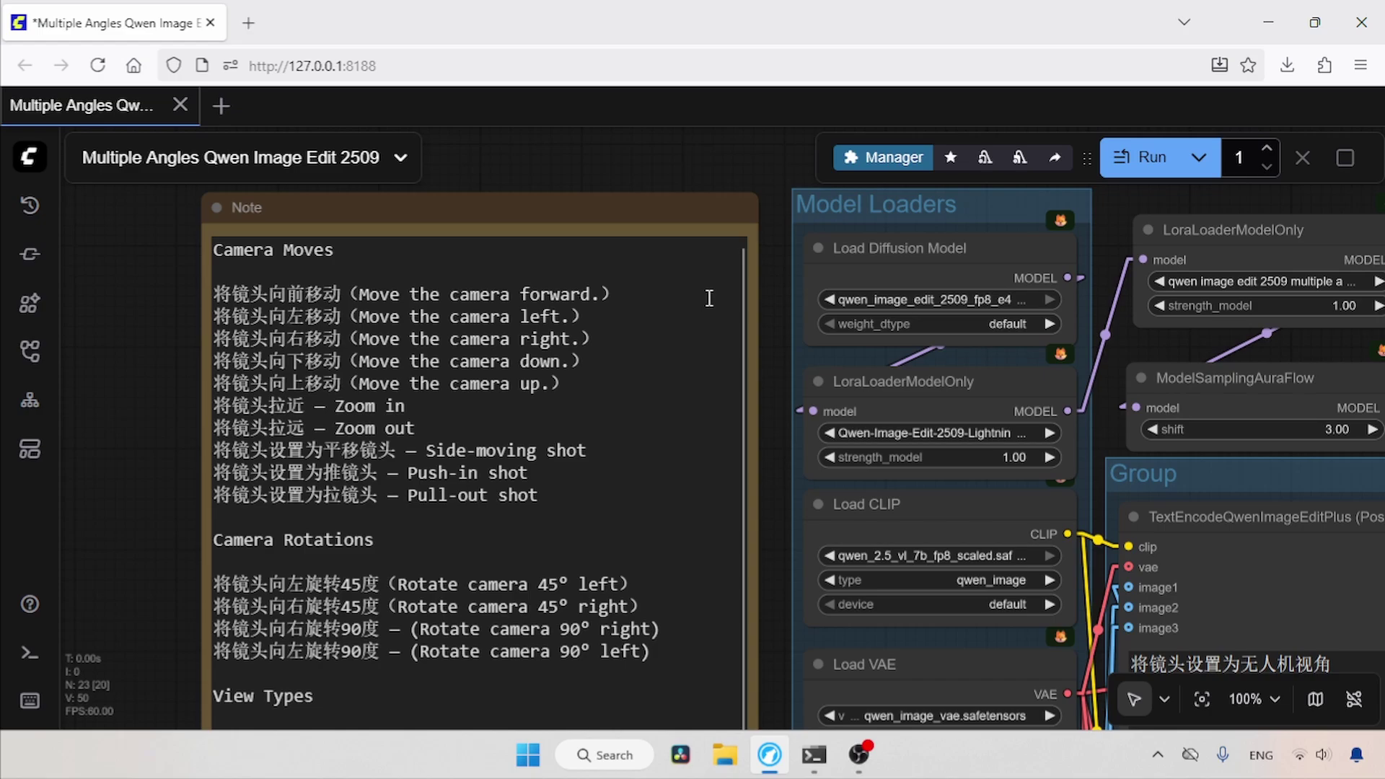
scroll(759, 383, down, 3)
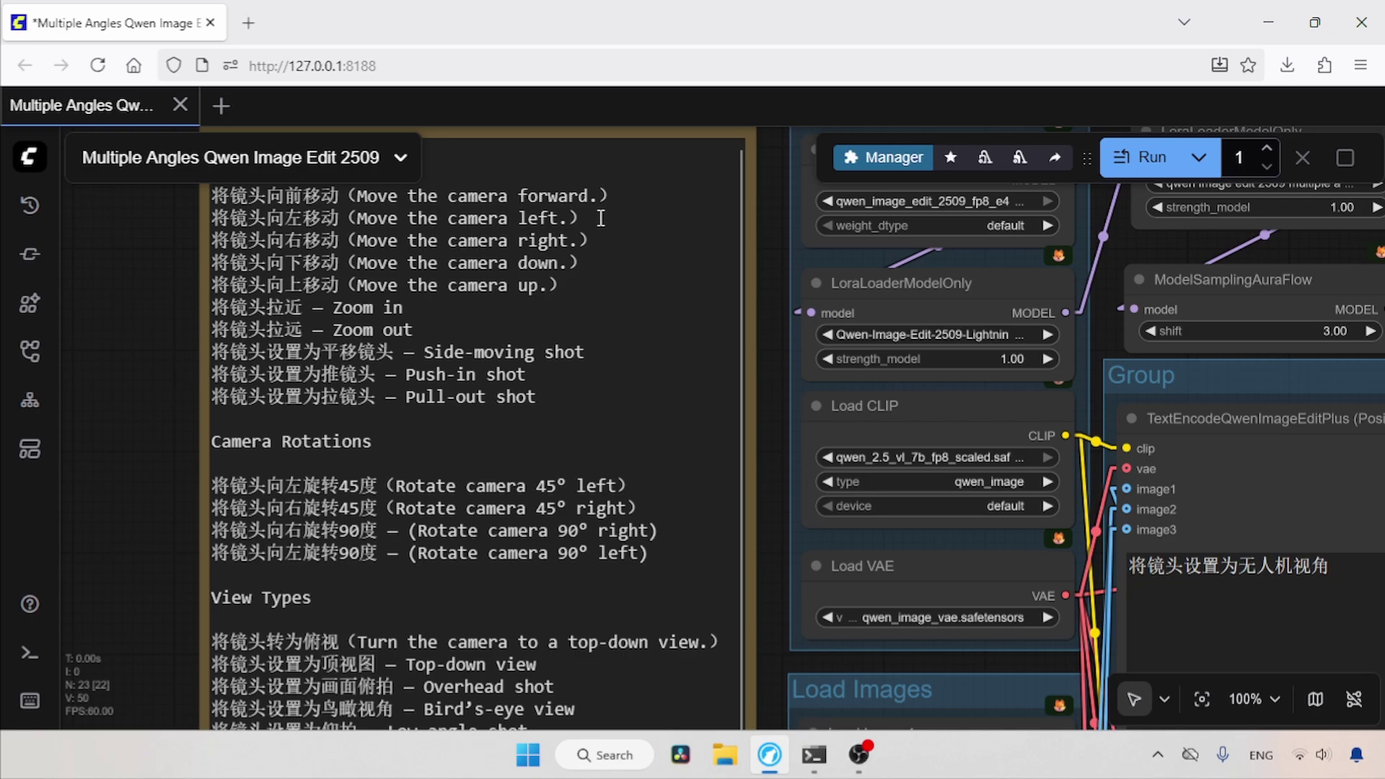
drag(742, 248, 735, 426)
drag(776, 544, 694, 659)
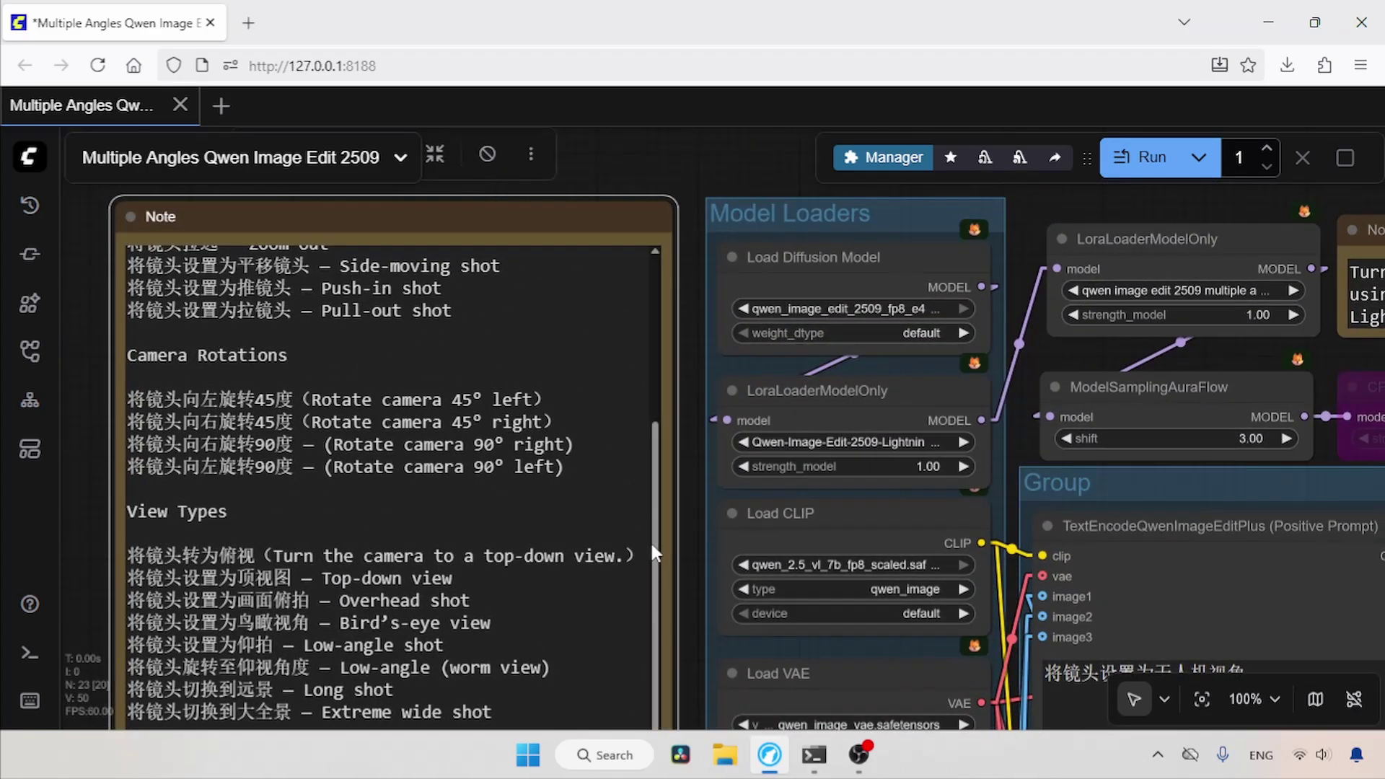
drag(652, 552, 646, 338)
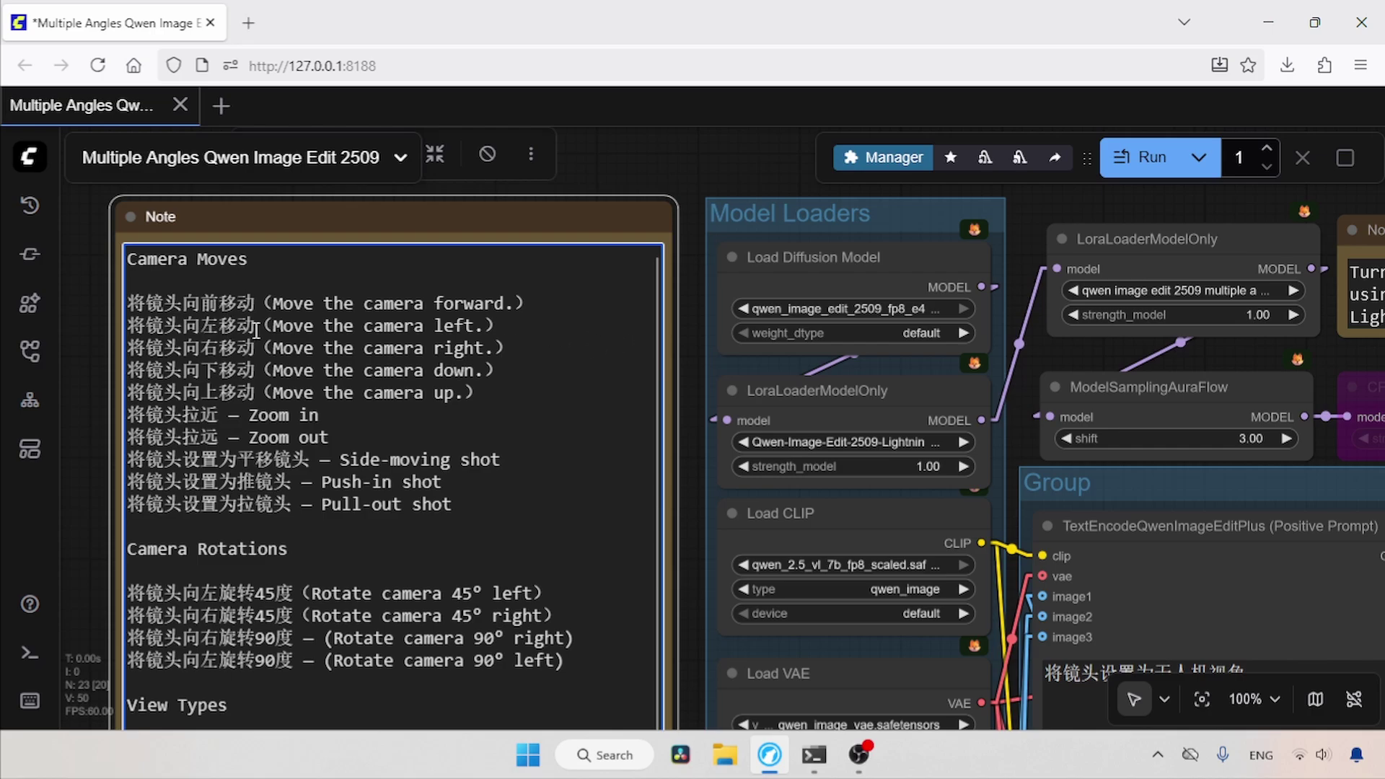
Copy the "Move the camera left" prompt from the note and replace the positive prompt with 将镜头向左移动
drag(256, 330, 131, 331)
key(ctrl+c)
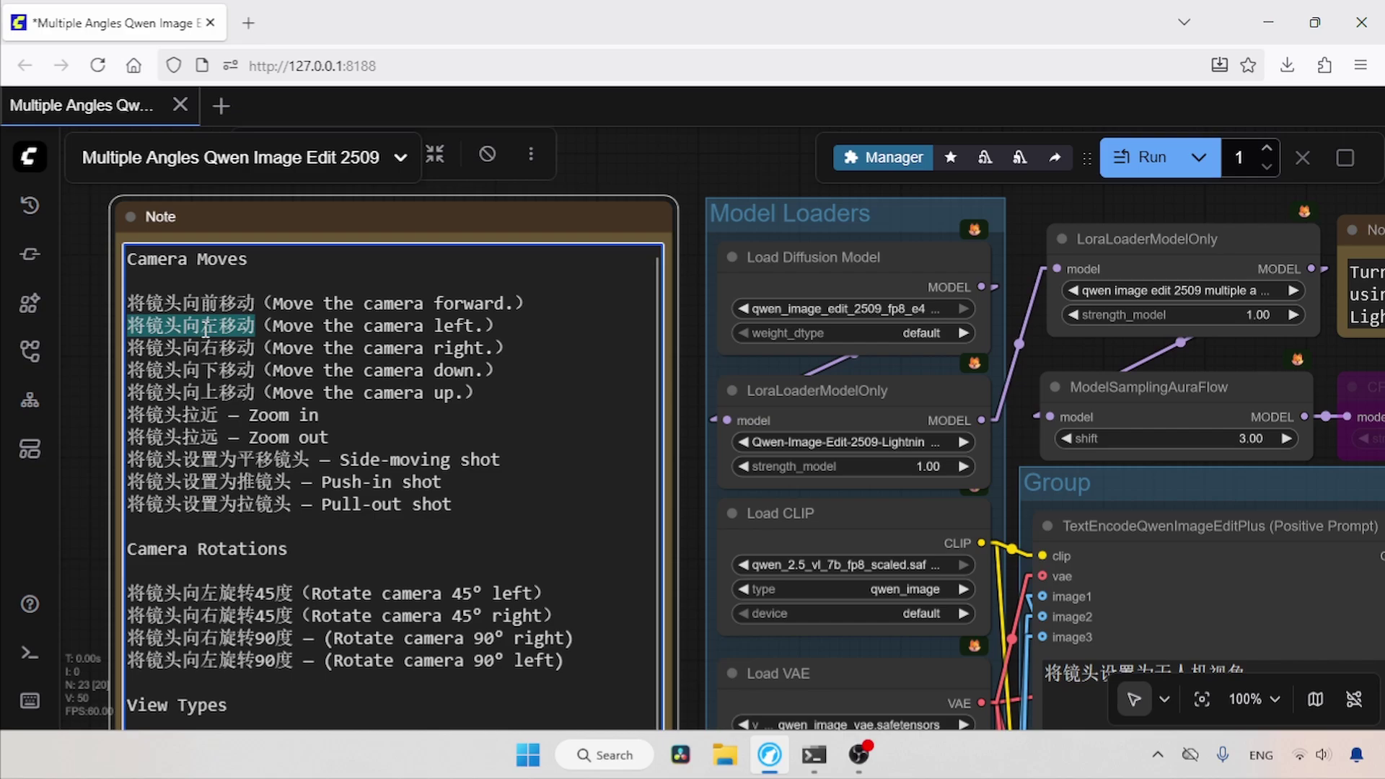
drag(703, 599, 320, 228)
drag(916, 324, 639, 302)
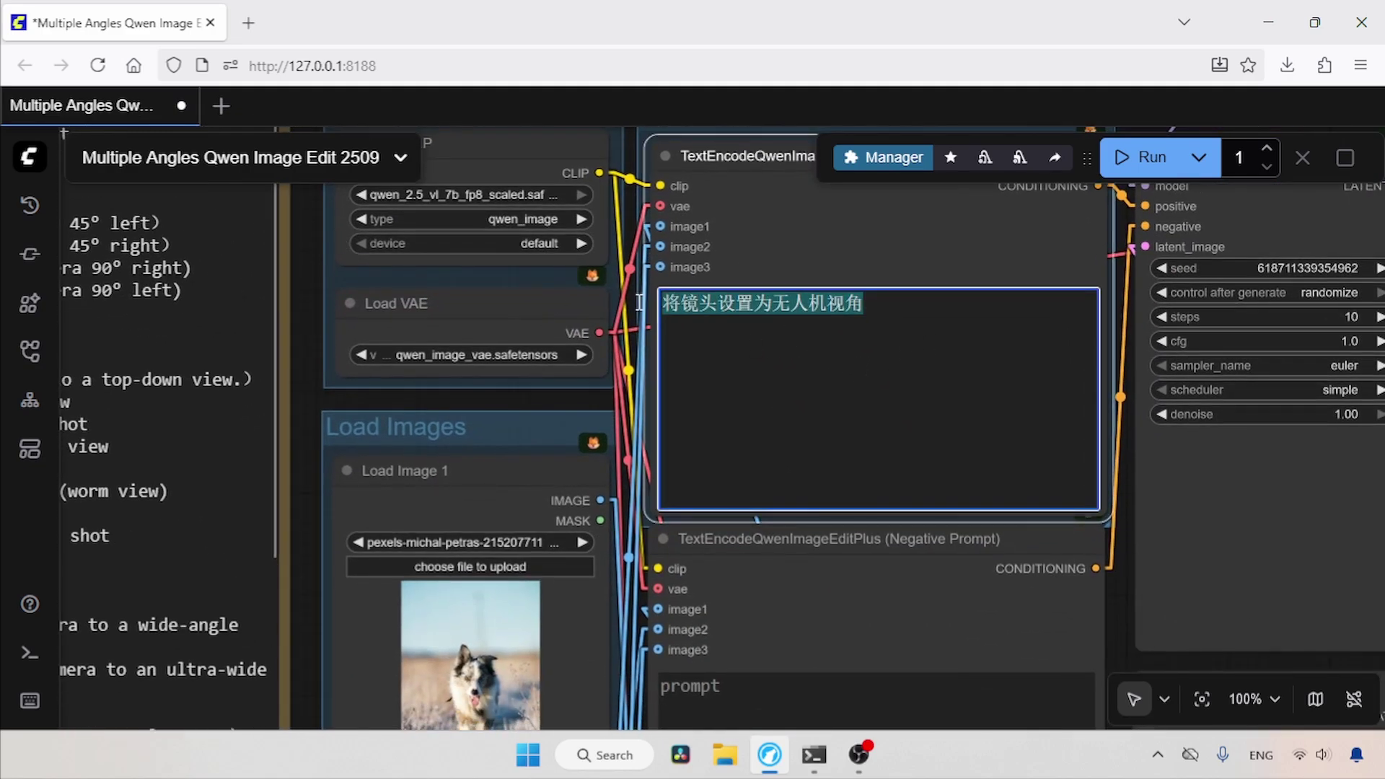
key(ctrl+v)
Load the photo of the curly-haired puppy from the Pictures folder into the Load Image 1 node
click(515, 568)
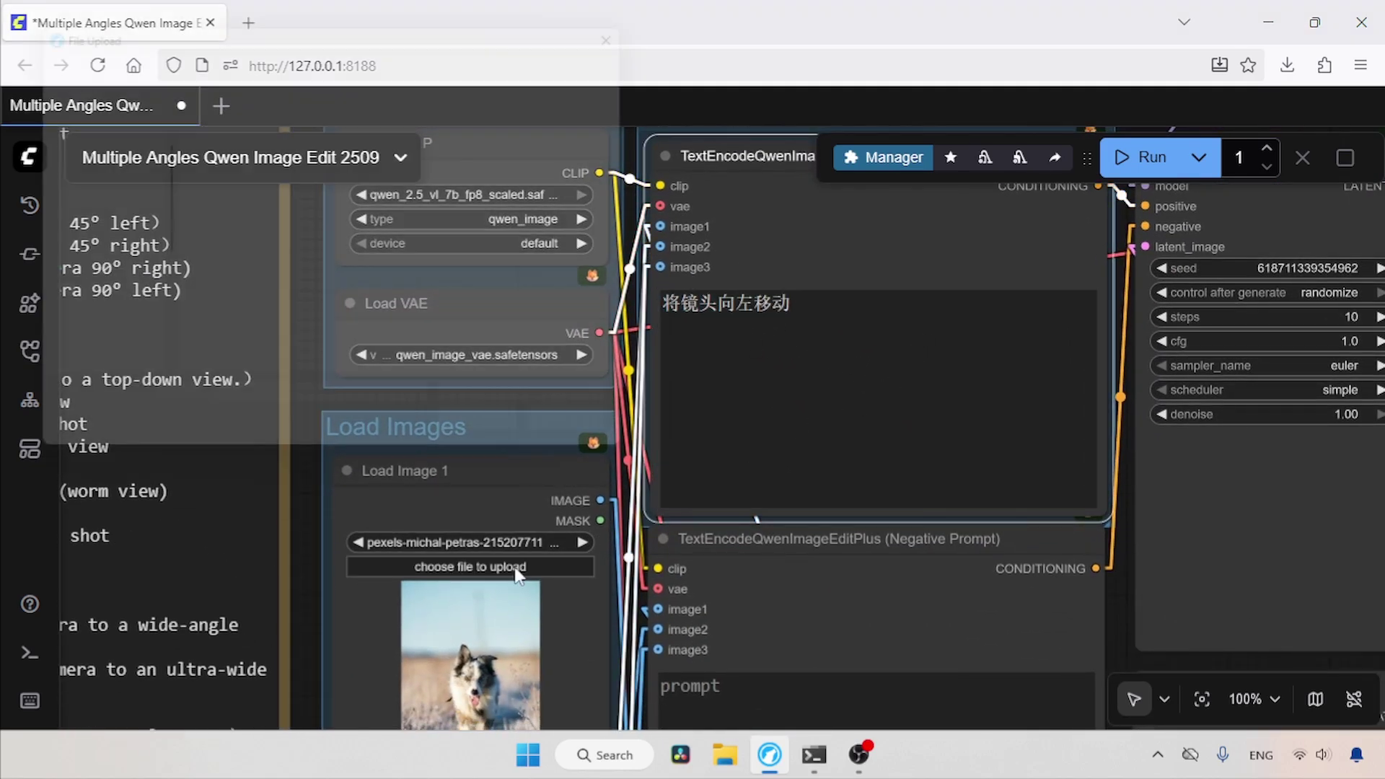
click(82, 366)
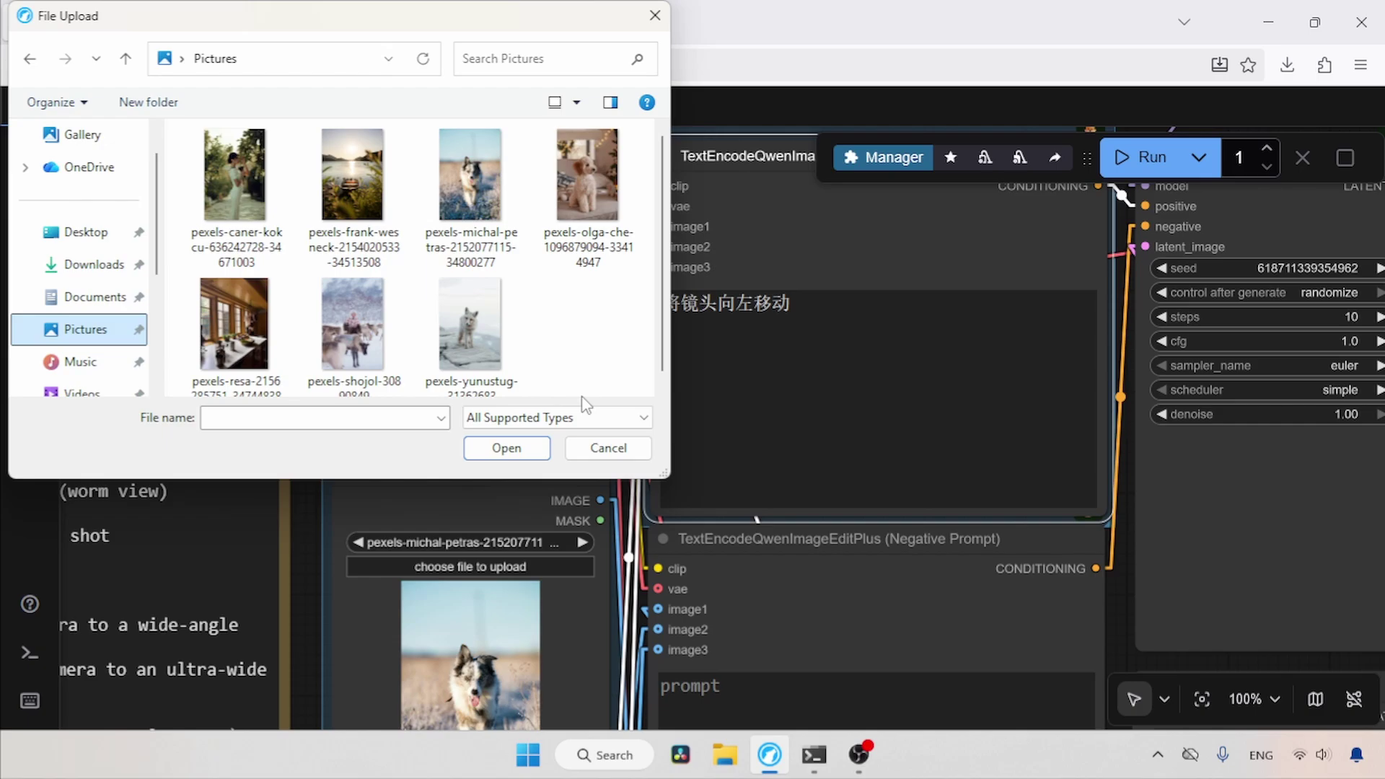
click(567, 188)
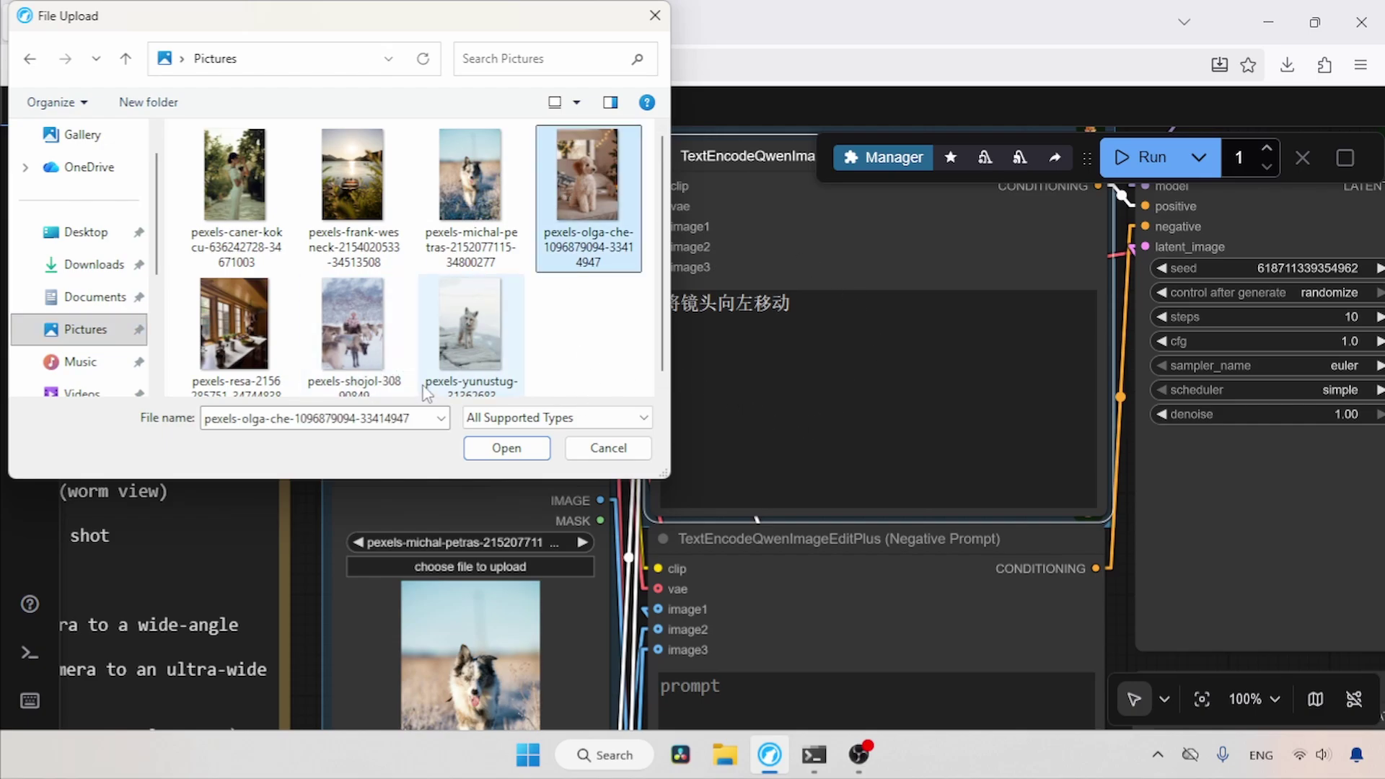
click(505, 453)
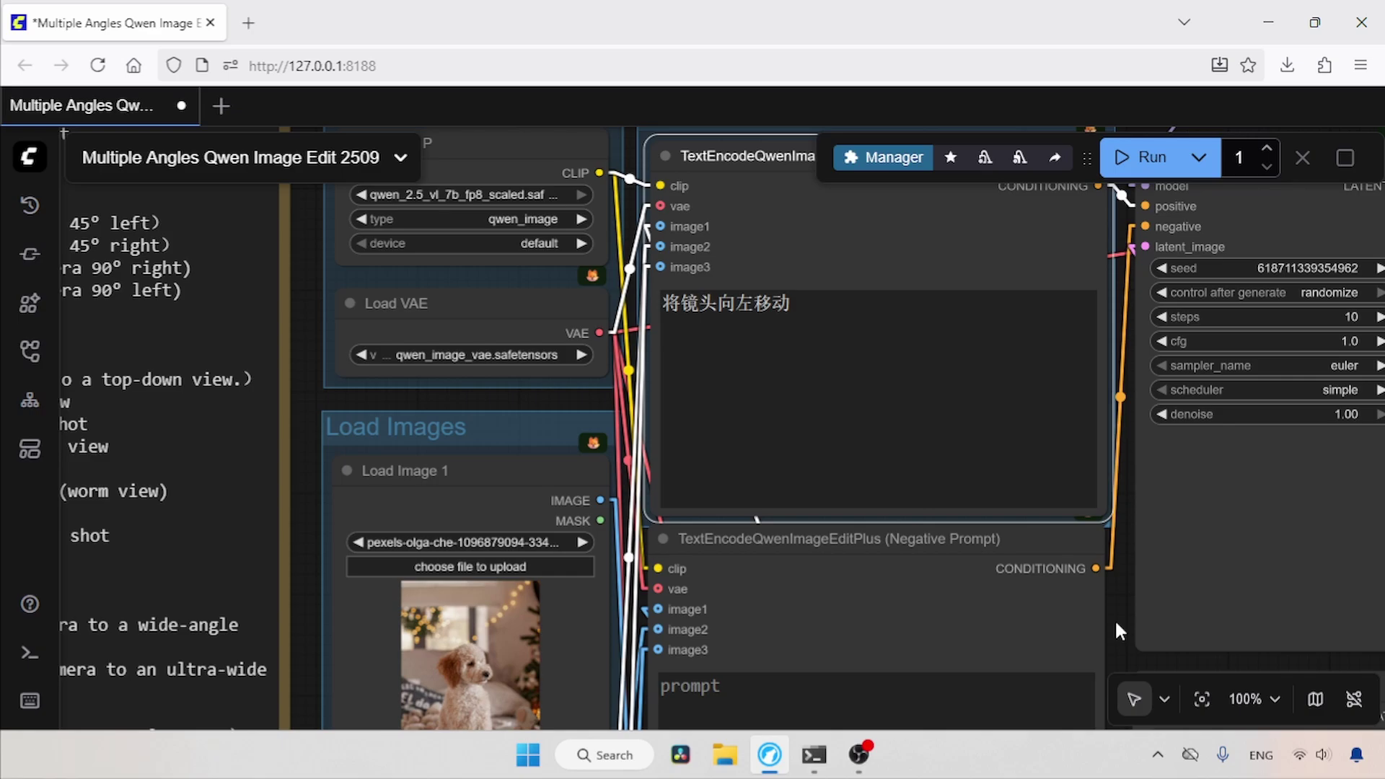
Run the workflow with the camera-left prompt and inspect the generated image in the save and Image Comparer nodes
drag(1118, 631, 835, 551)
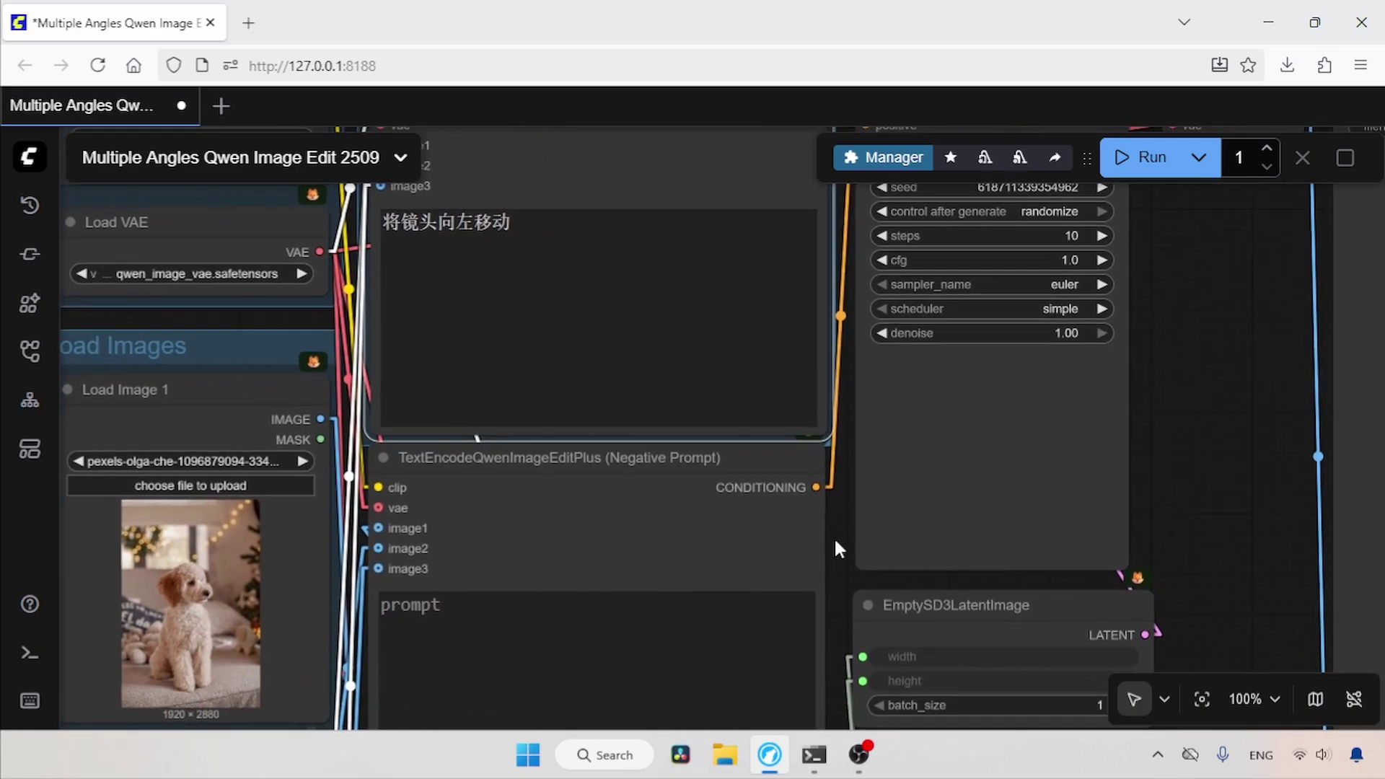
click(1121, 162)
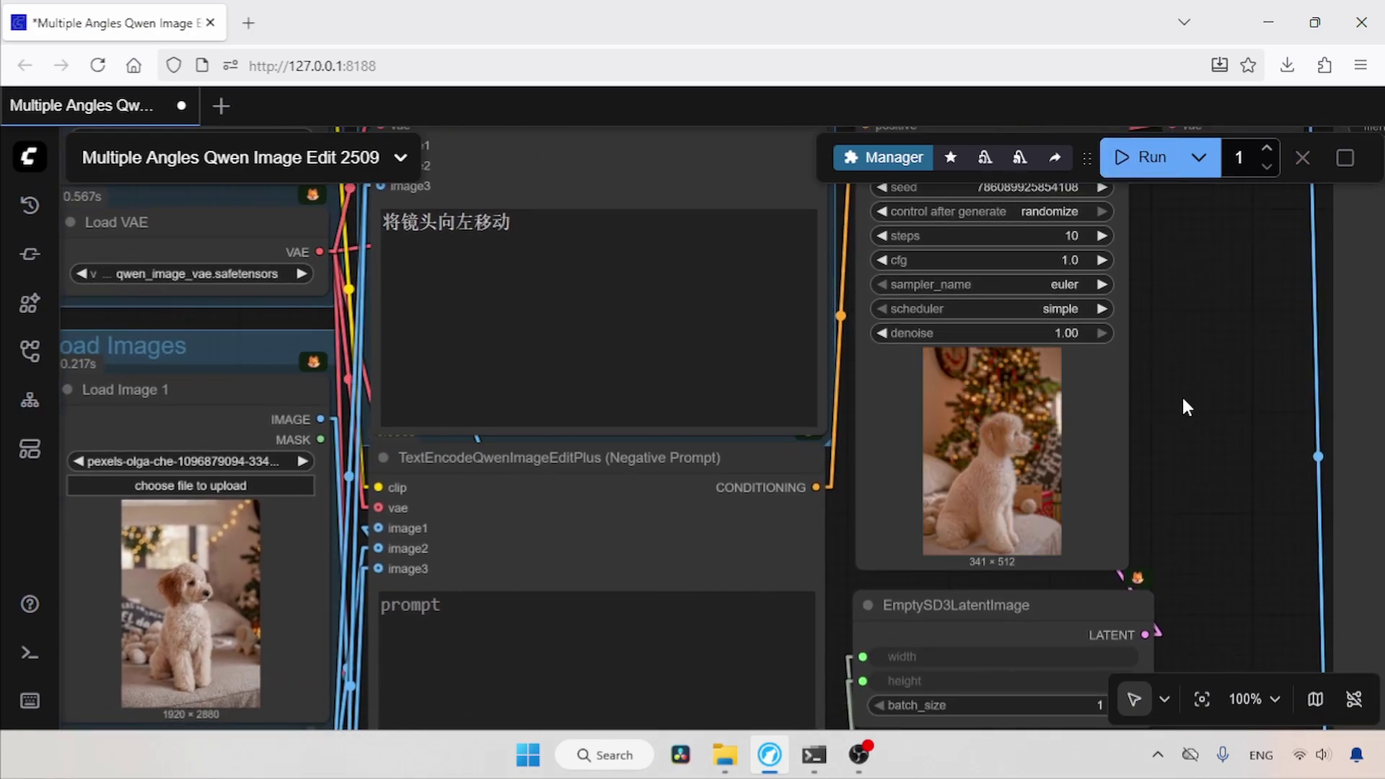
drag(1182, 399, 601, 415)
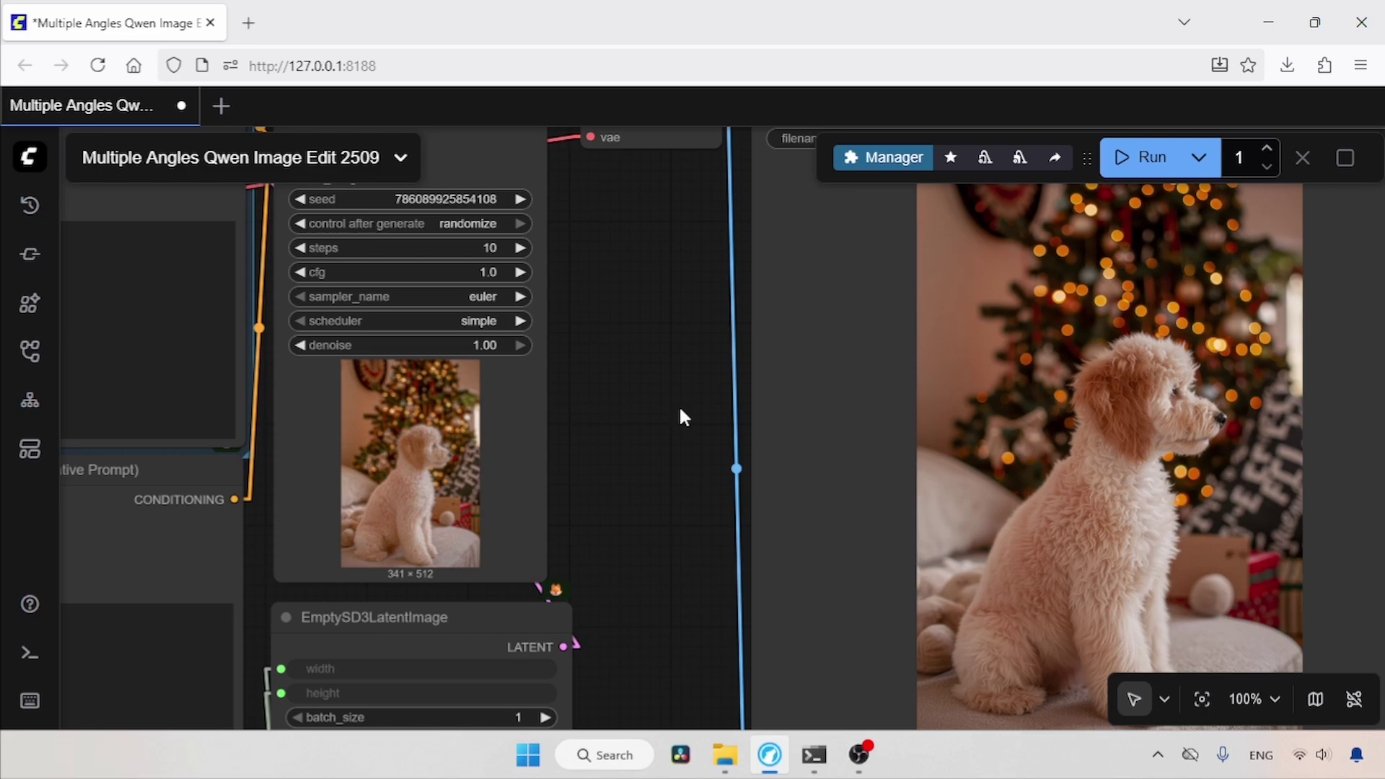
drag(694, 417, 495, 398)
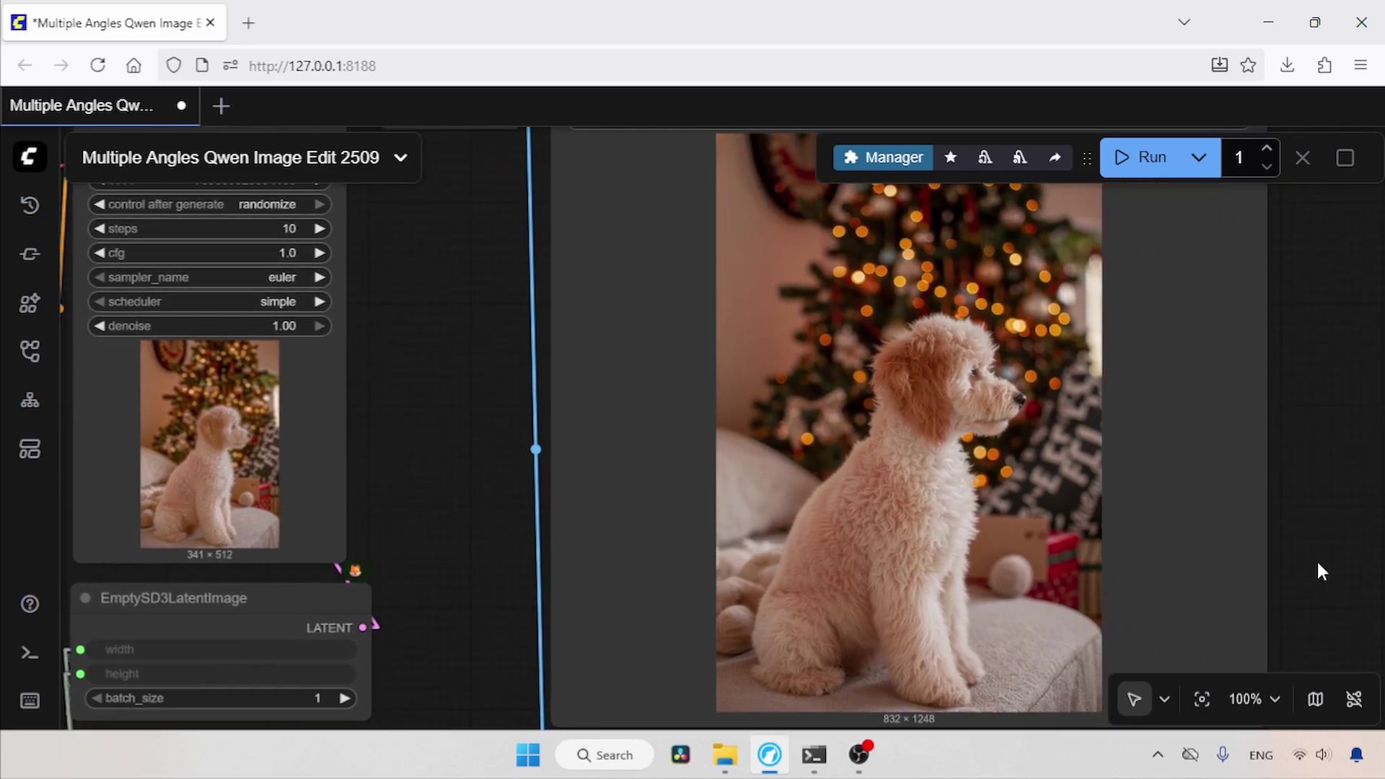
scroll(1317, 561, down, 10)
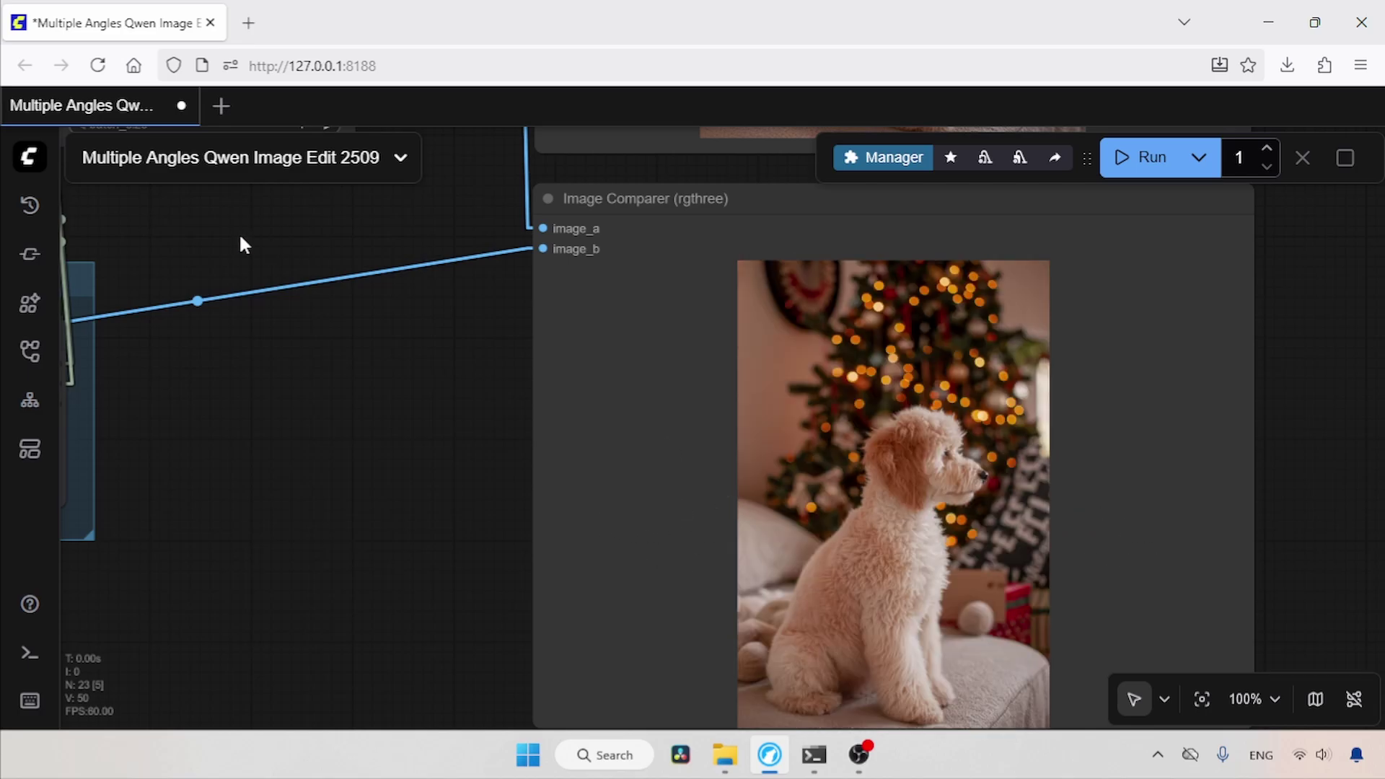
Copy the "Move the camera right" prompt from the note and replace the positive prompt with 将镜头向右移动
drag(240, 234, 1073, 542)
drag(582, 334, 1157, 660)
drag(629, 333, 720, 654)
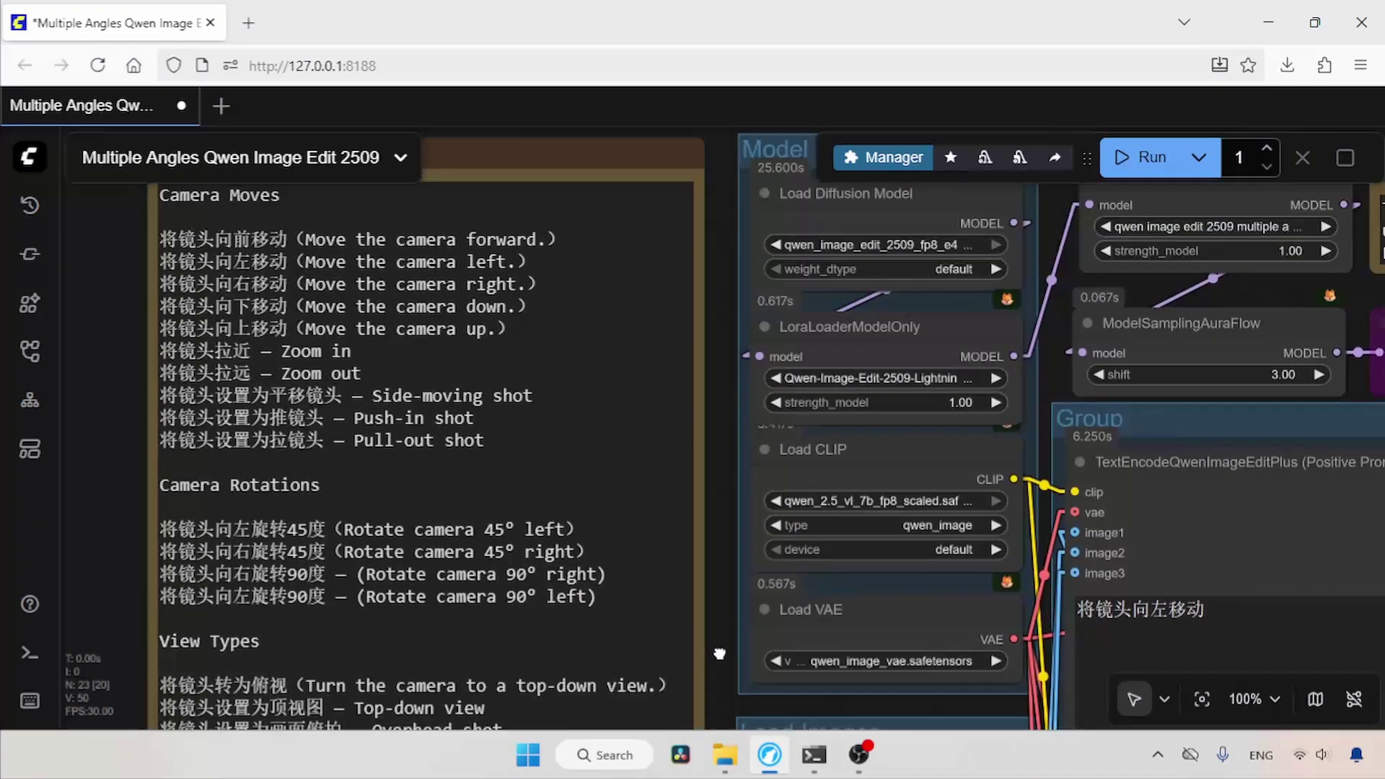
drag(296, 283, 127, 297)
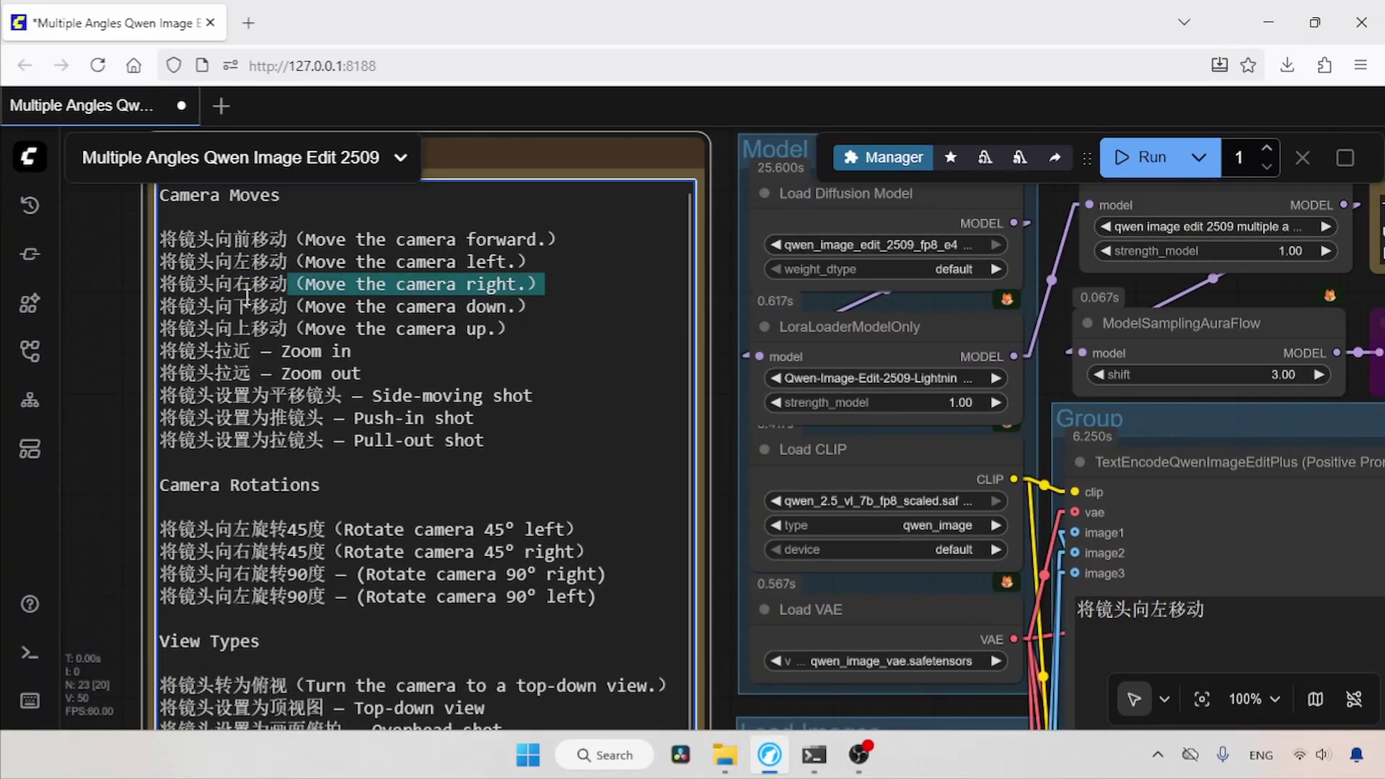
click(271, 286)
drag(288, 284, 159, 284)
key(ctrl+c)
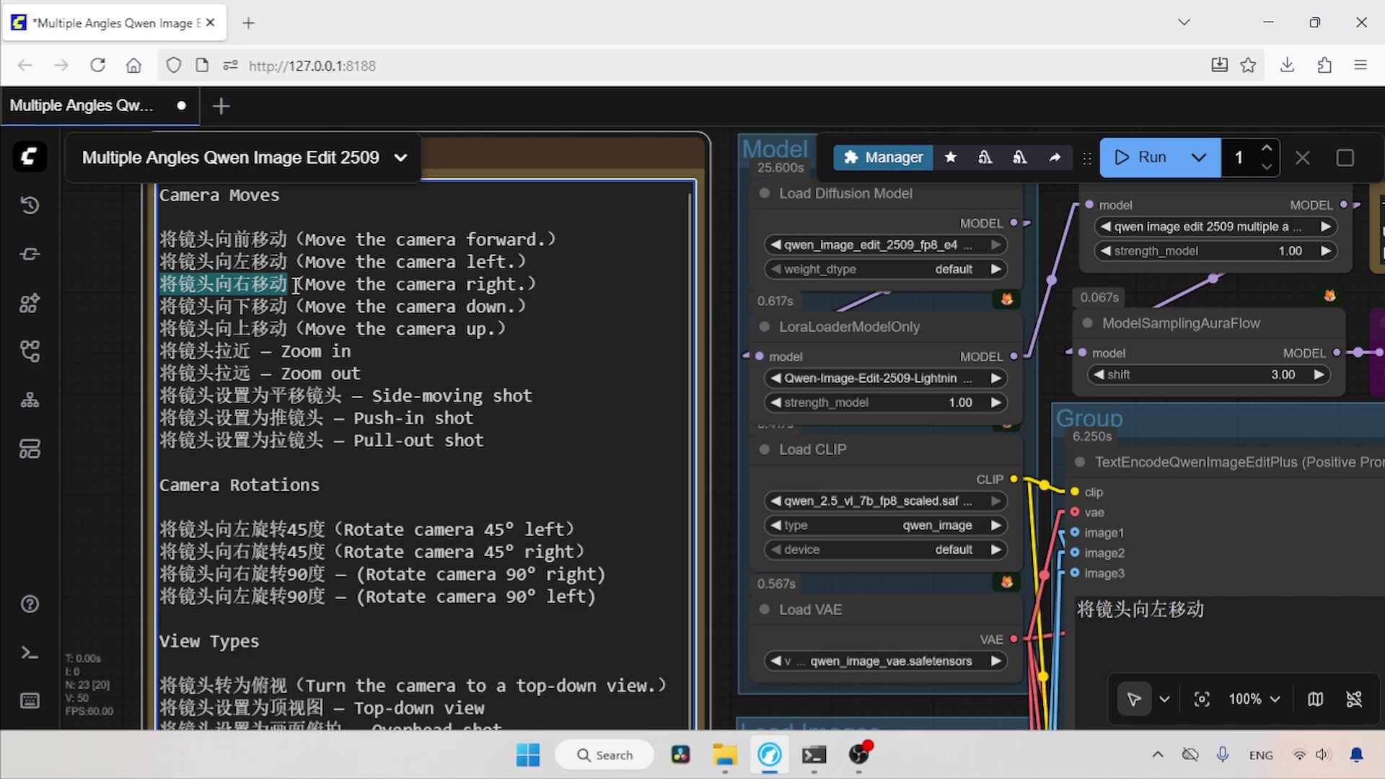
click(1266, 628)
drag(1283, 554, 544, 321)
click(606, 418)
key(ctrl+a)
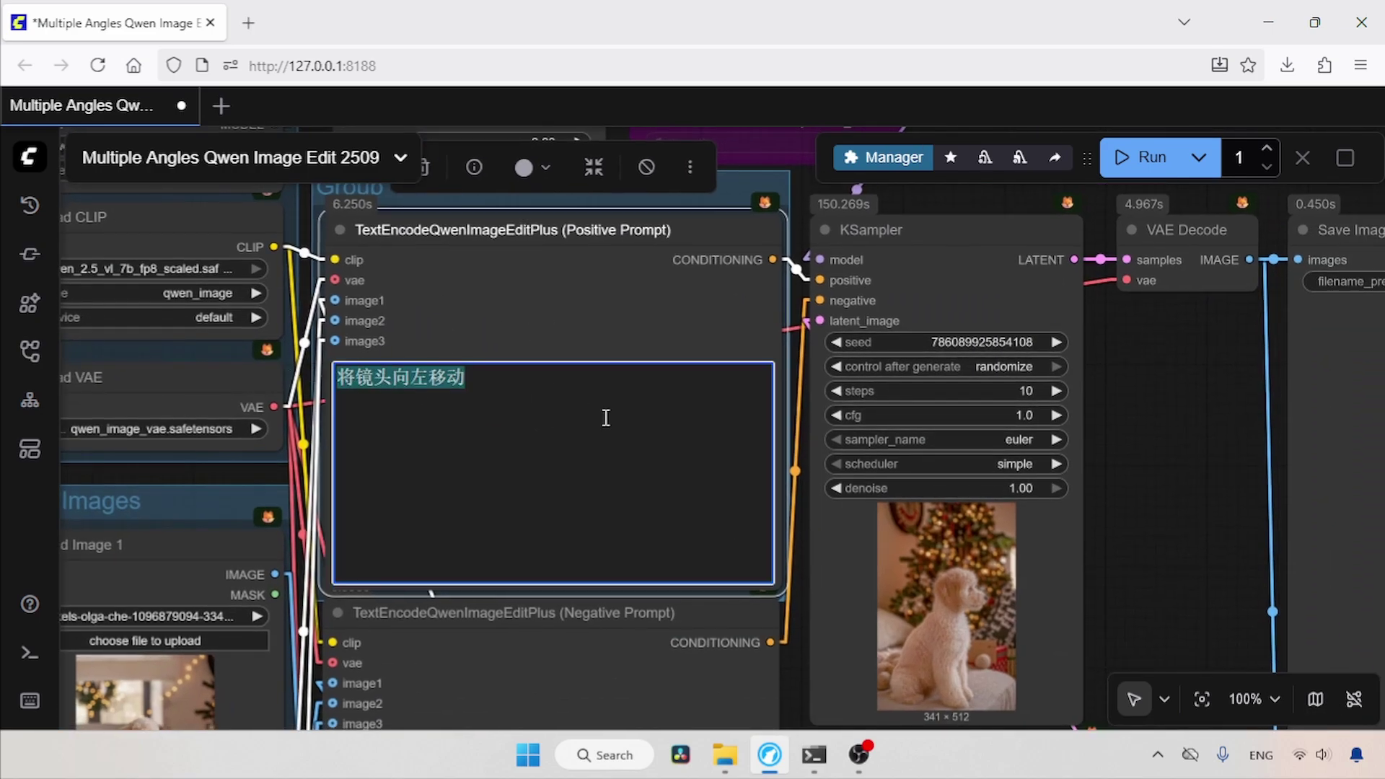
key(ctrl+v)
Run the workflow with the camera-right prompt and inspect its output in the save and Image Comparer nodes
click(1129, 155)
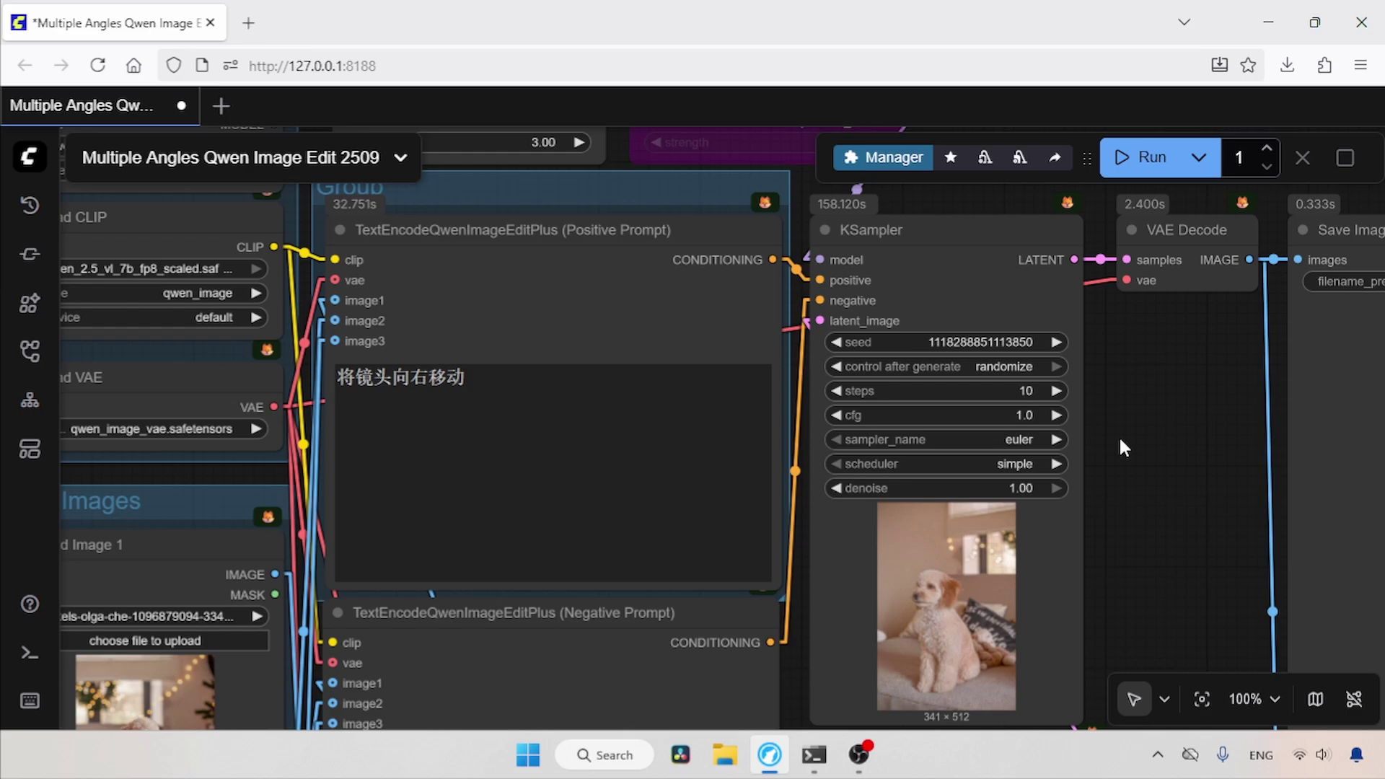
drag(1240, 617, 545, 453)
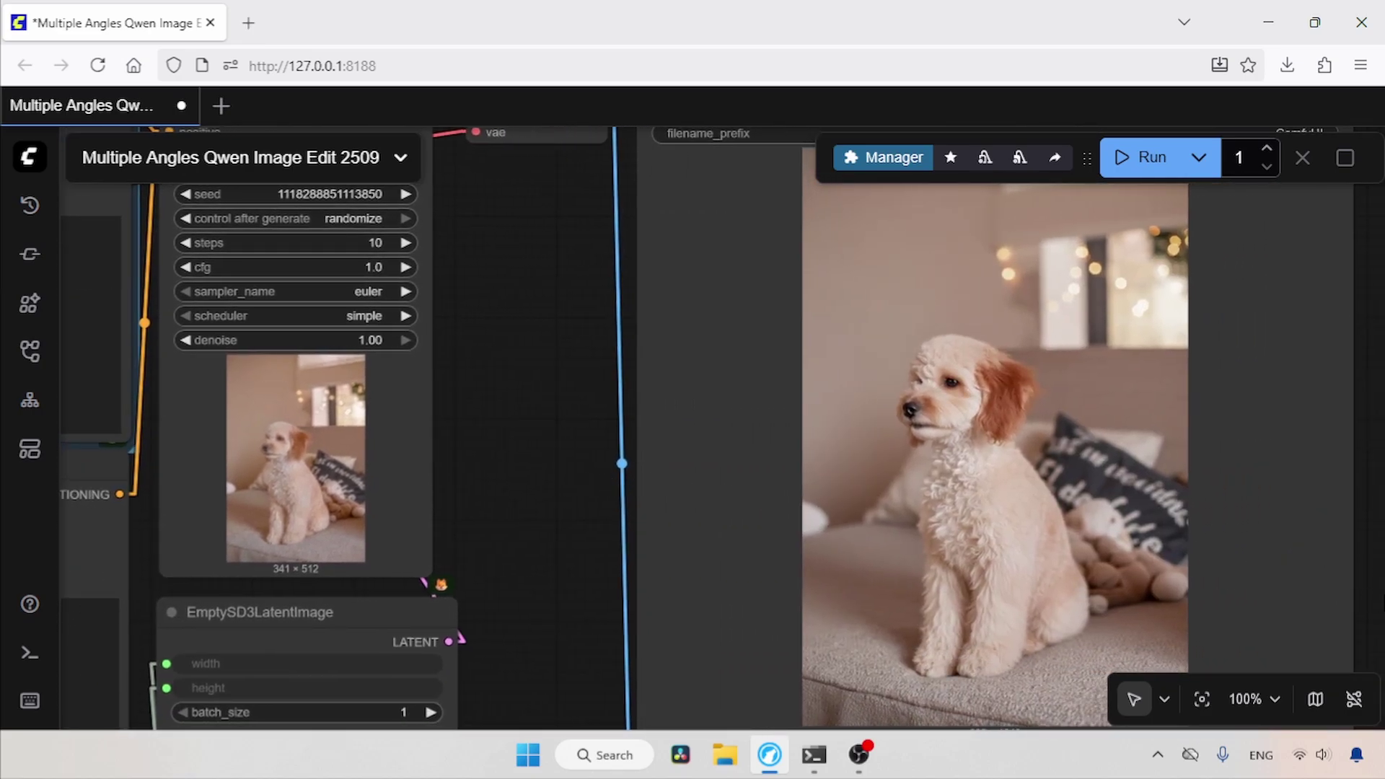
drag(1369, 561, 1361, 541)
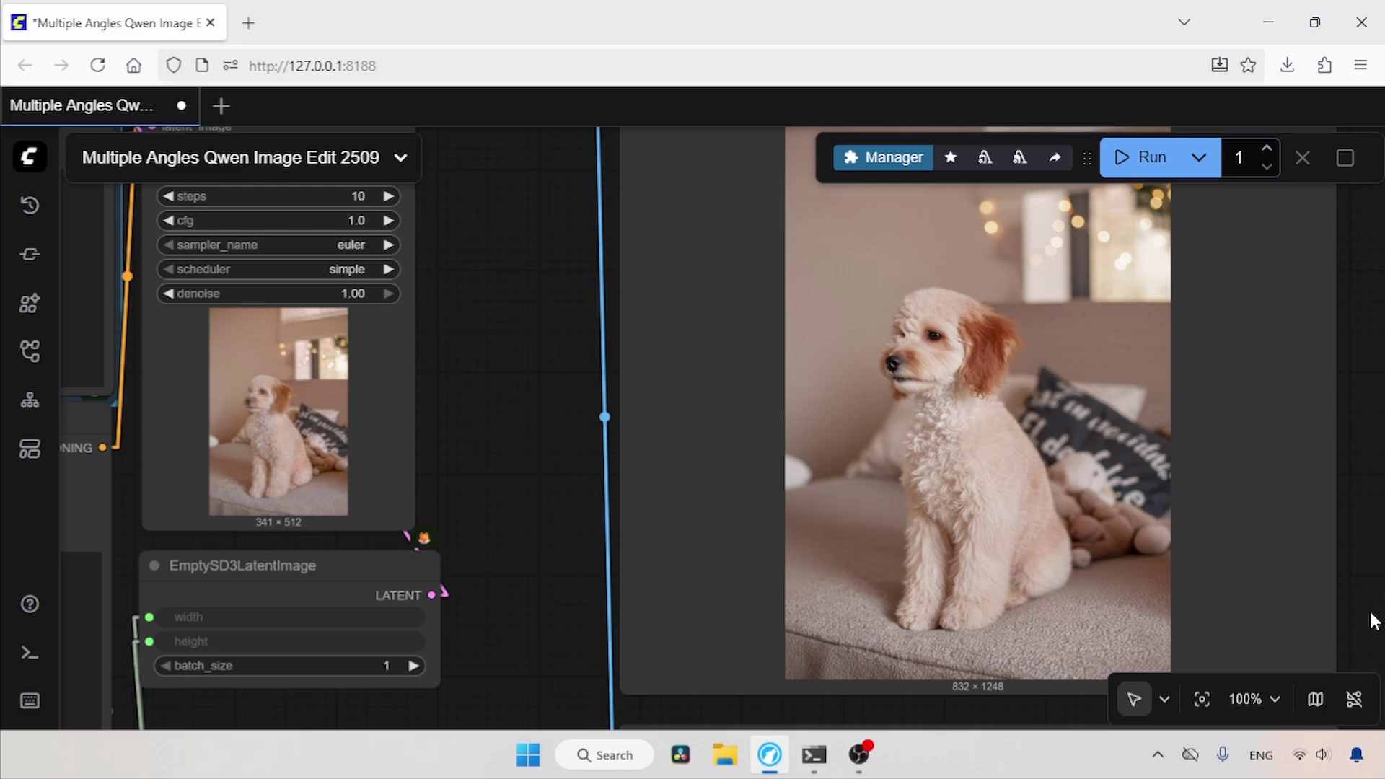
drag(1372, 621, 1373, 393)
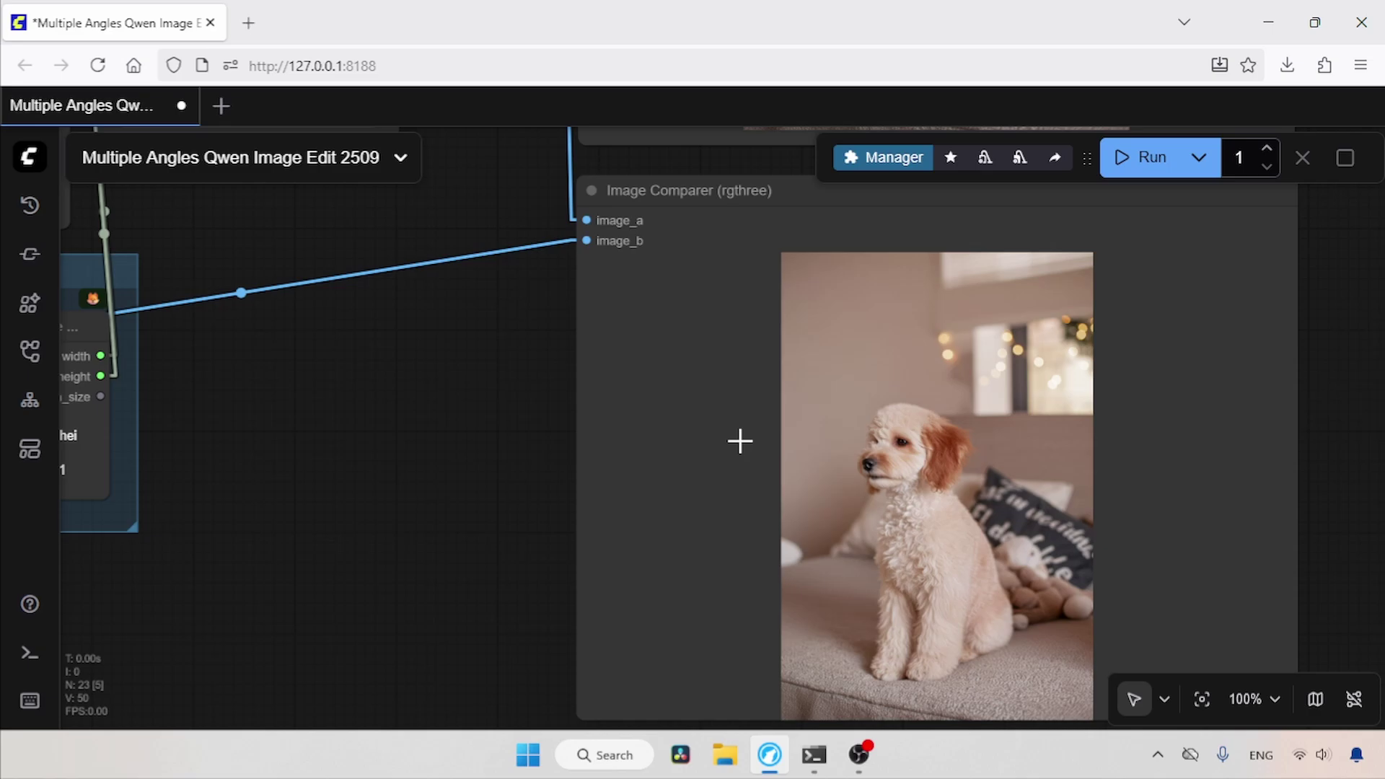
Copy the "Zoom in" prompt from the note and replace the positive prompt with 将镜头拉近
drag(245, 256, 1204, 666)
drag(464, 230, 1050, 742)
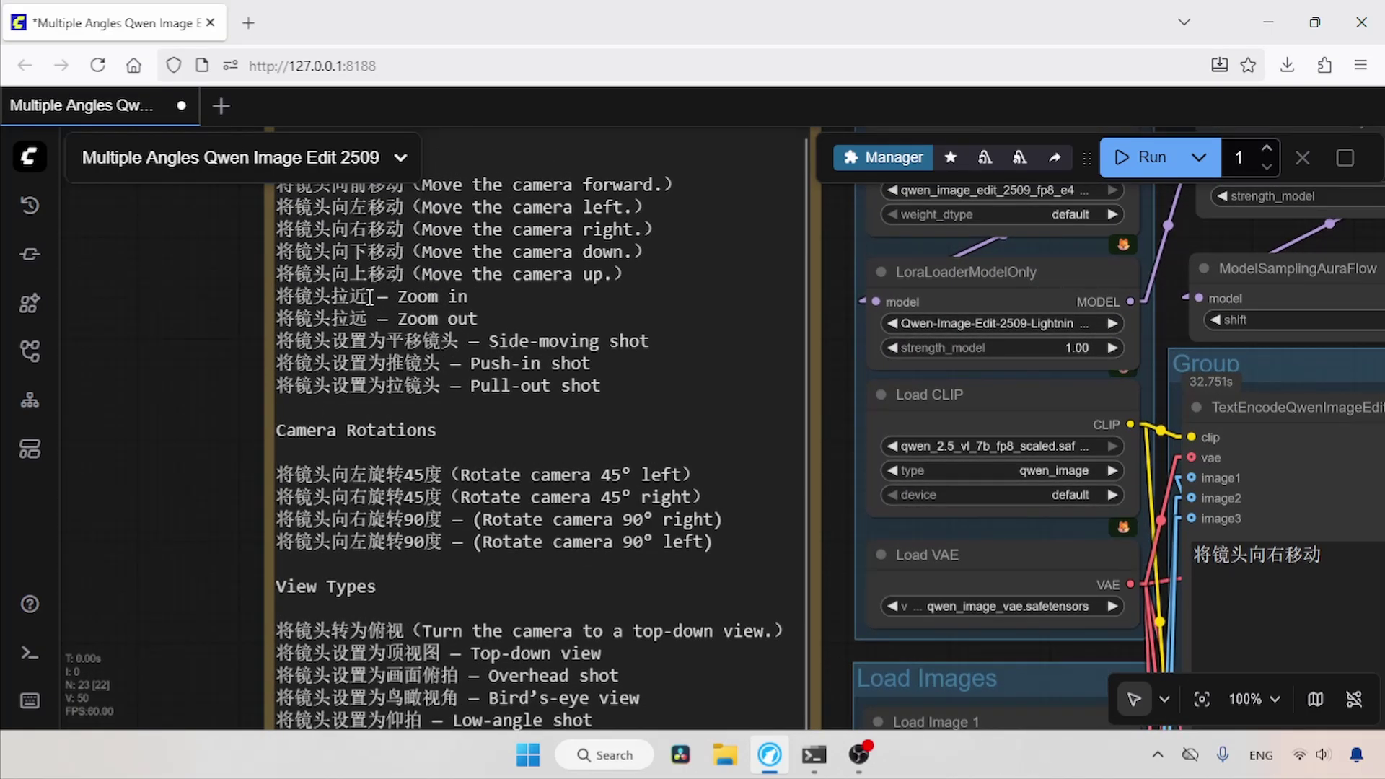
drag(370, 297, 246, 288)
key(ctrl+c)
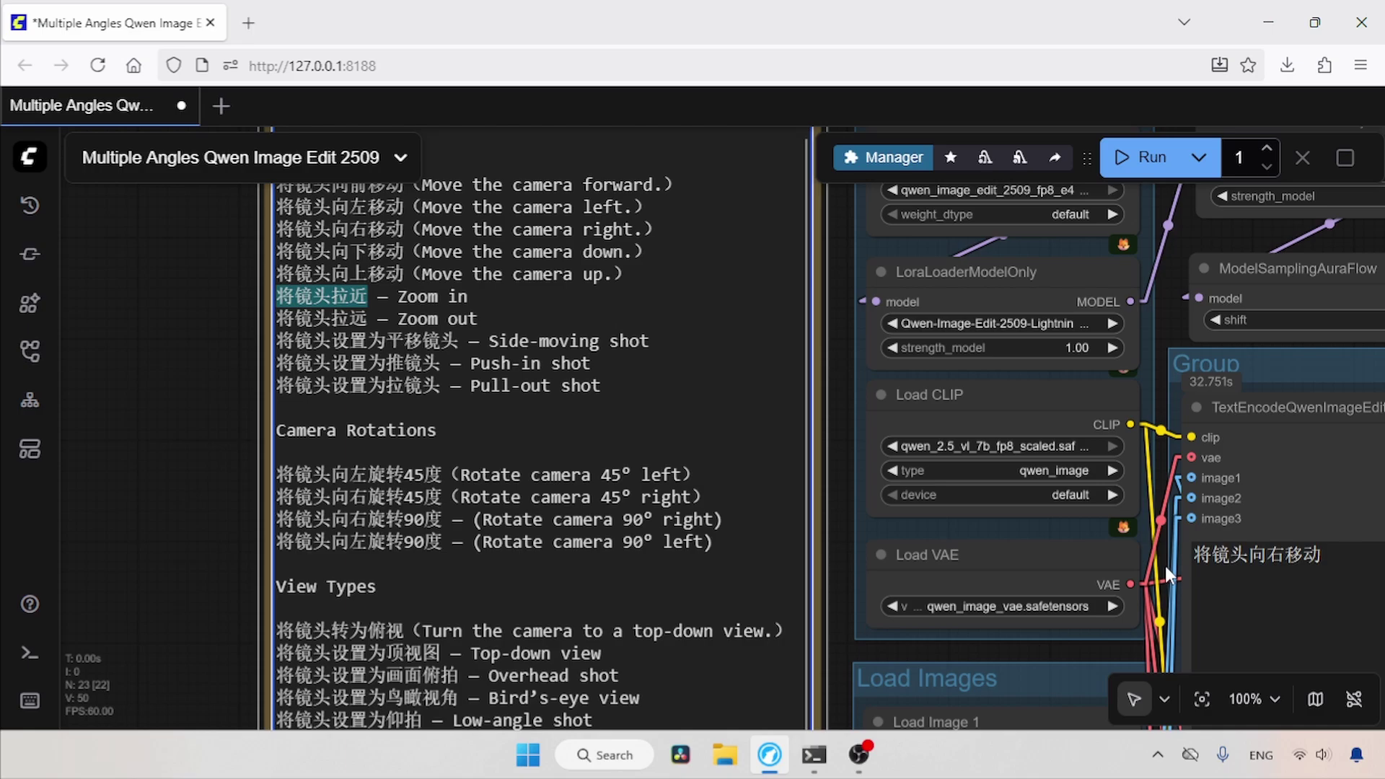
drag(1158, 569, 475, 401)
drag(642, 389, 495, 365)
key(ctrl+v)
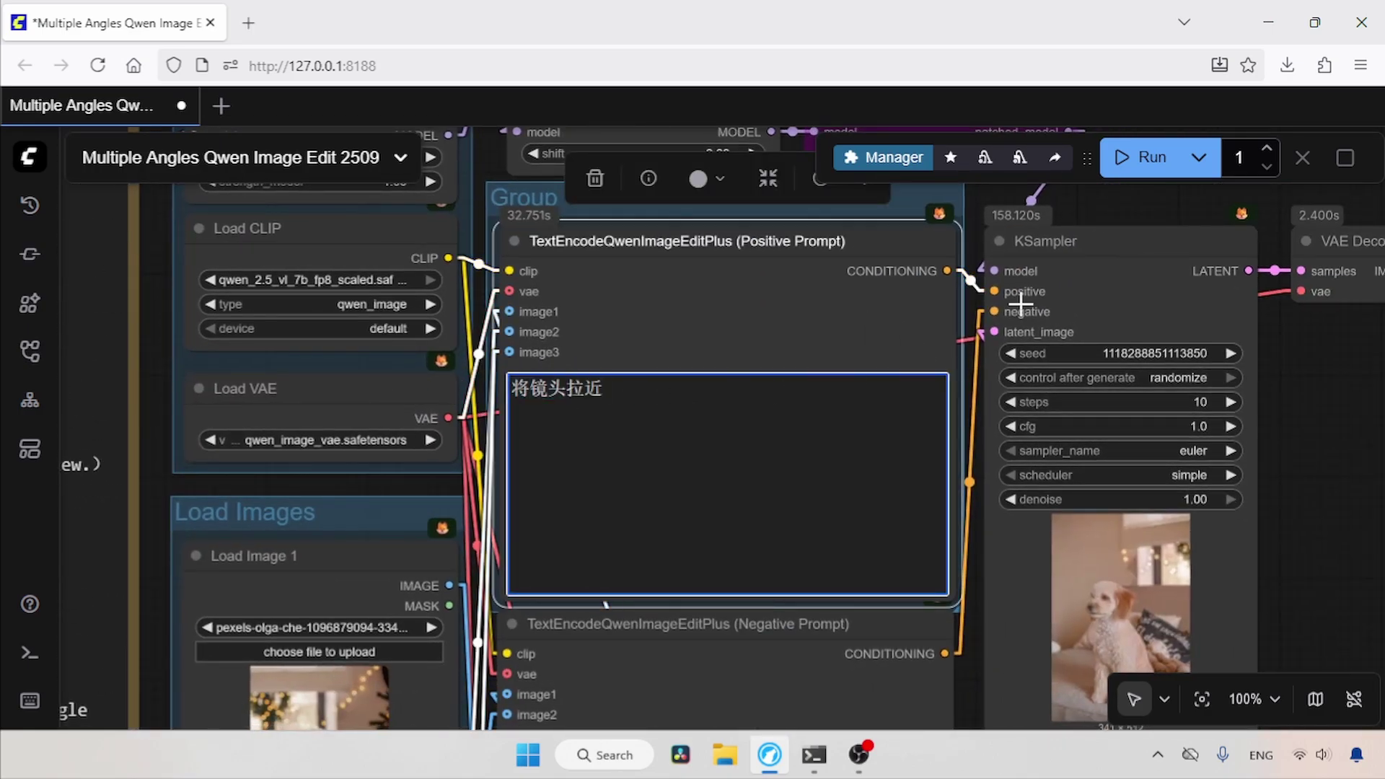
Run the workflow with the zoom-in prompt and inspect the close-up in the save and Image Comparer nodes
click(1142, 156)
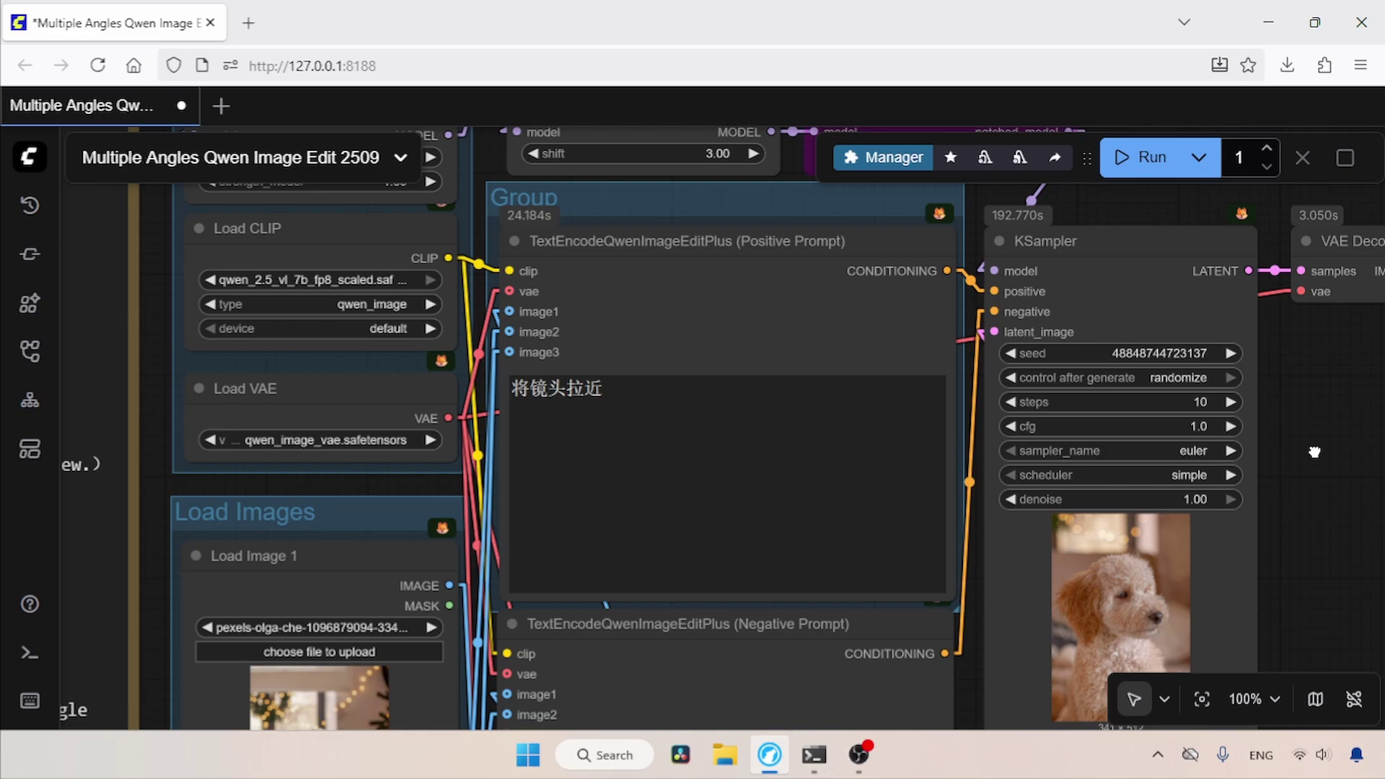
drag(1320, 447, 763, 364)
drag(778, 647, 544, 596)
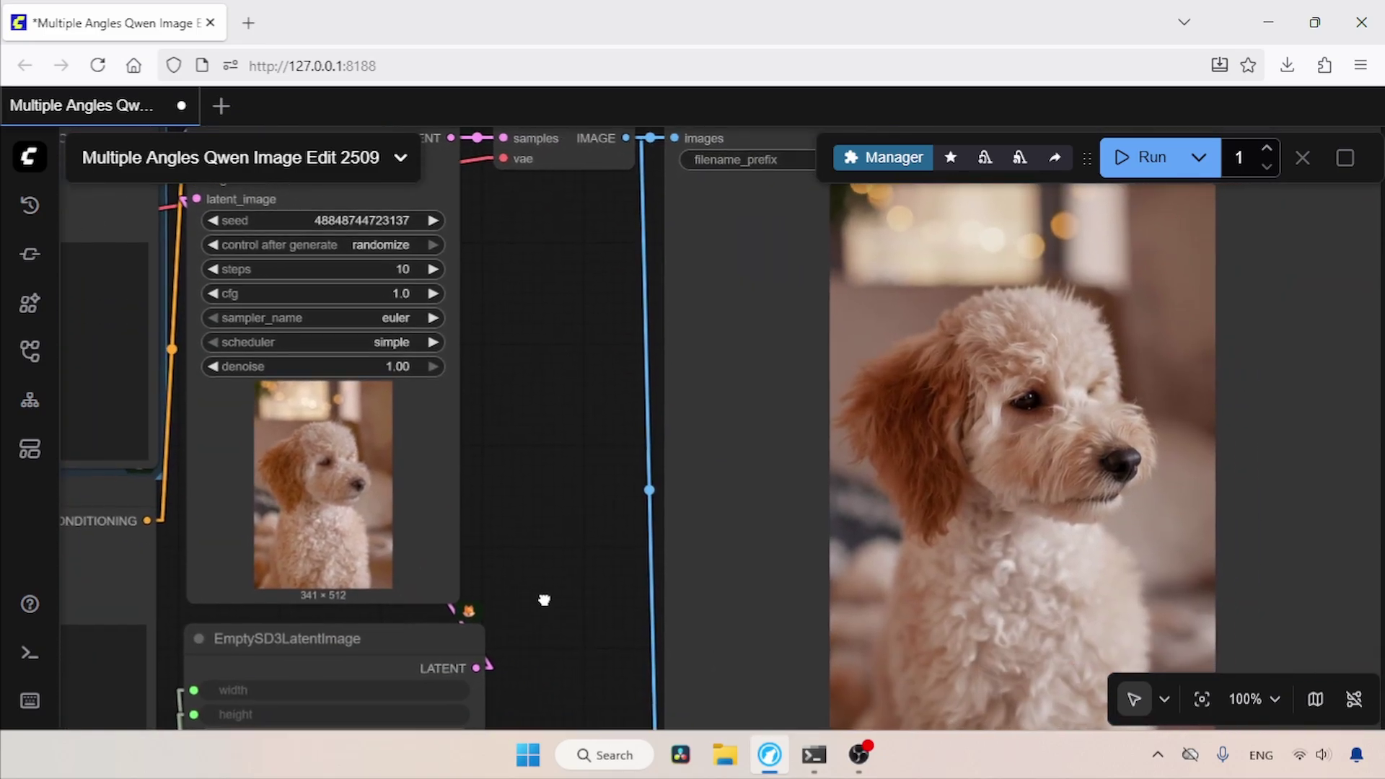
scroll(1209, 625, down, 10)
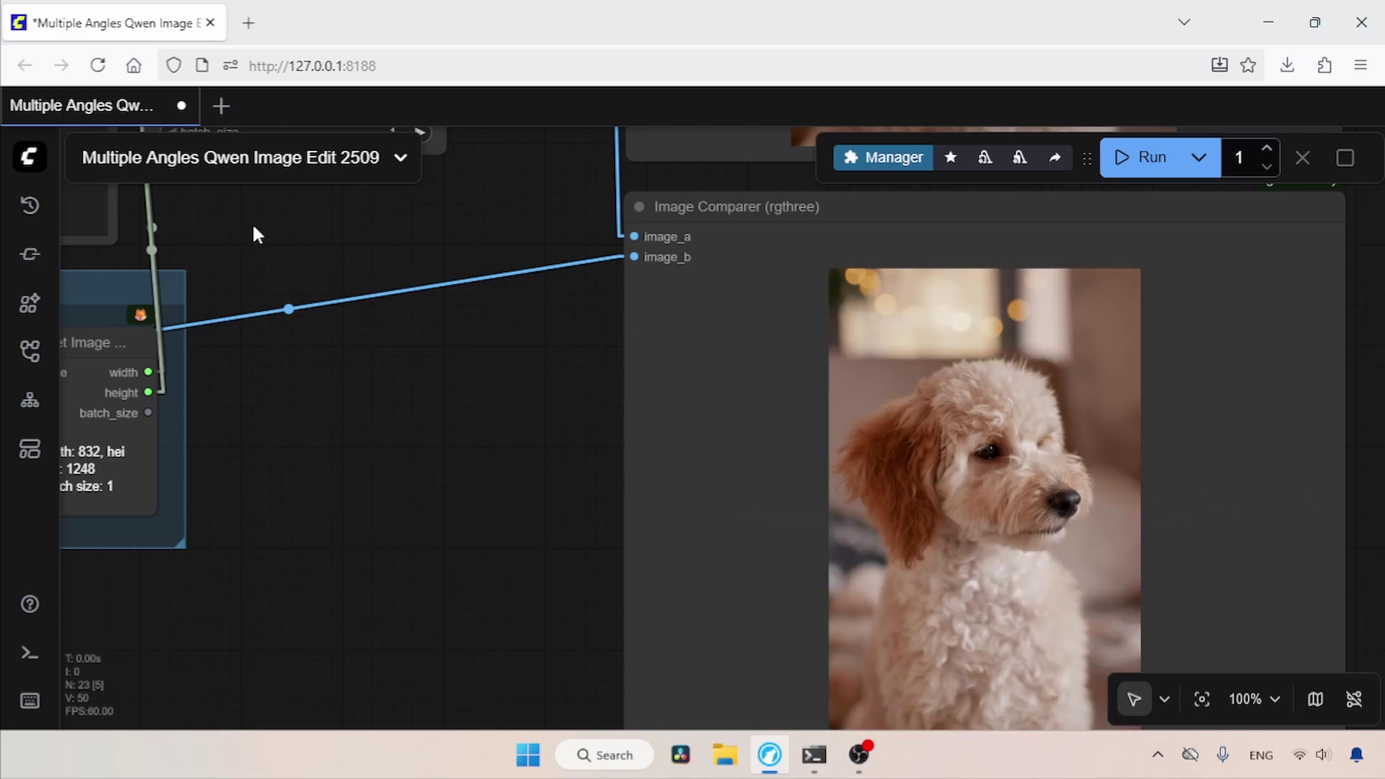
Load the photo of the pale fox standing on rocks from the Pictures folder into the Load Image 1 node
drag(253, 222, 1122, 574)
drag(599, 290, 925, 480)
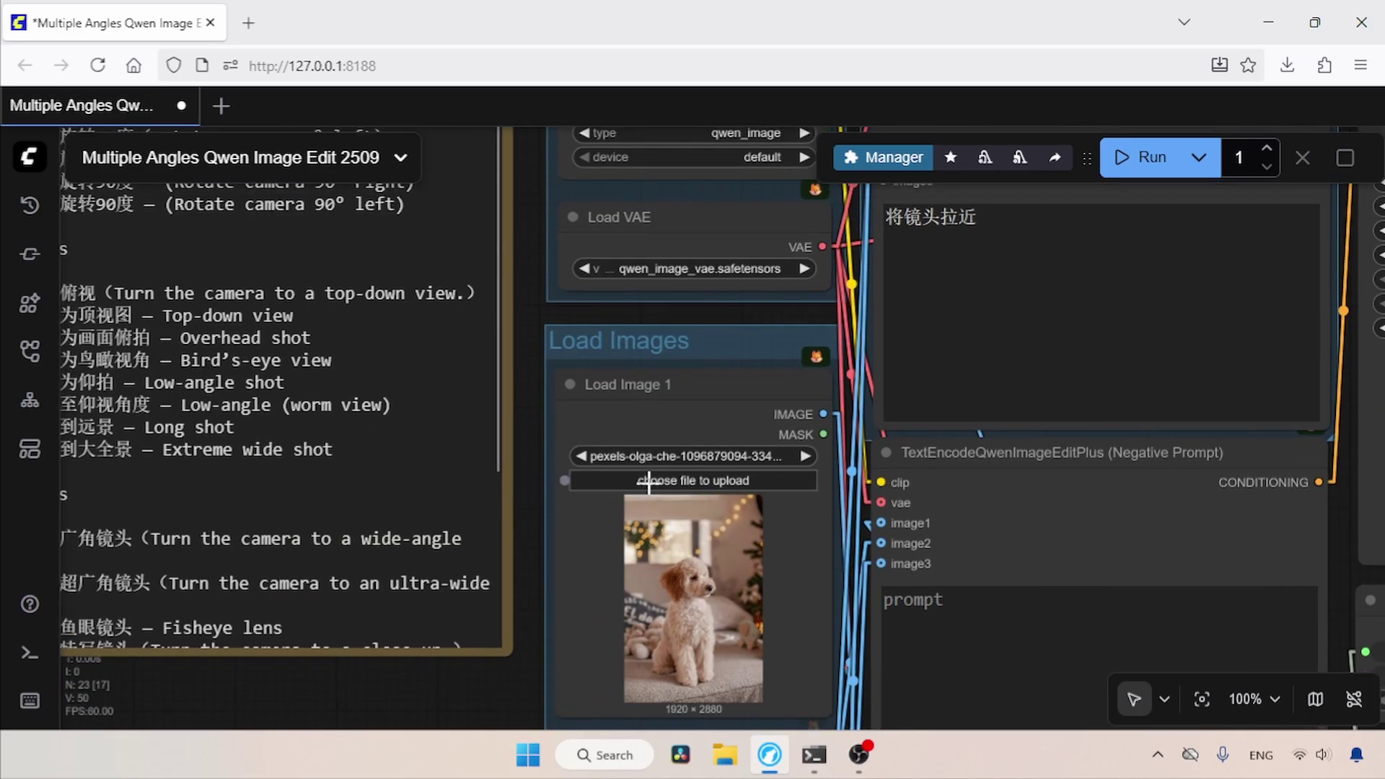
click(649, 480)
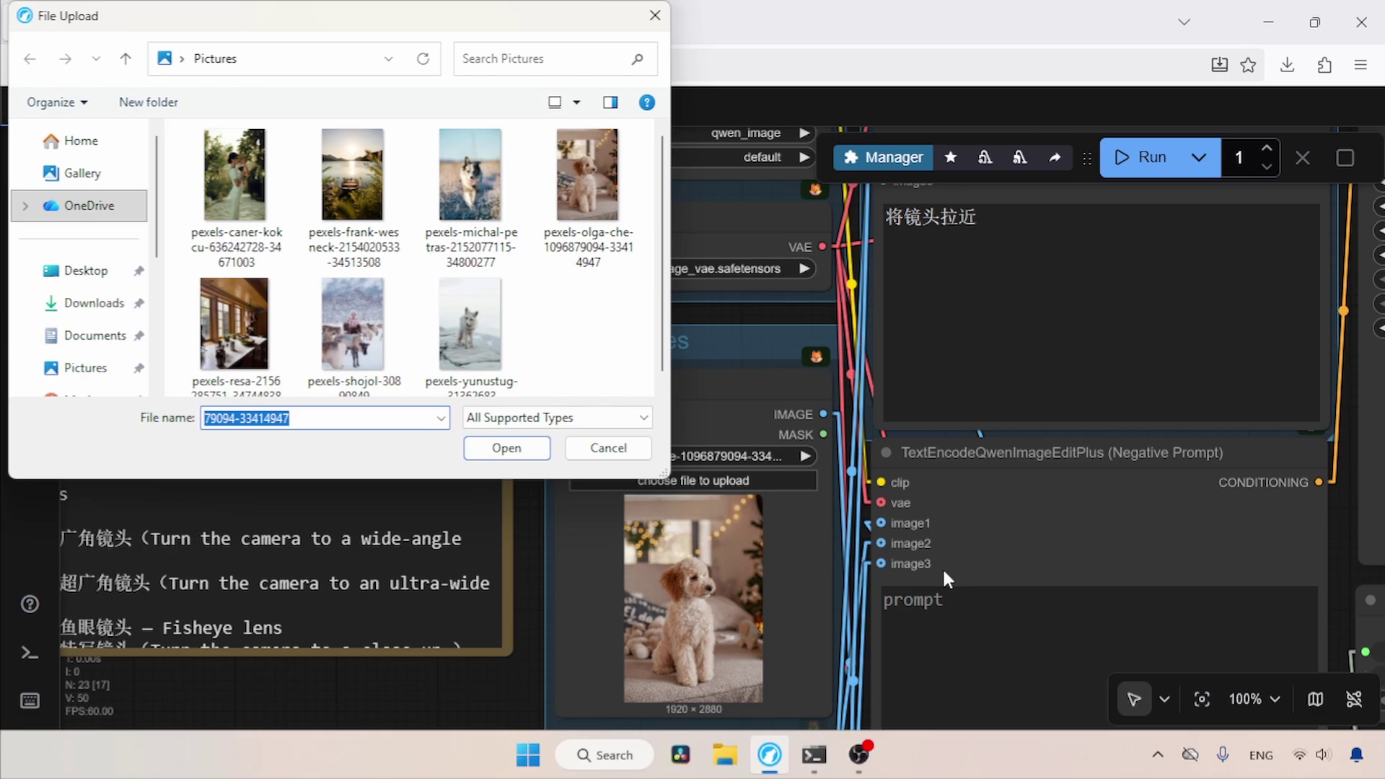
click(467, 328)
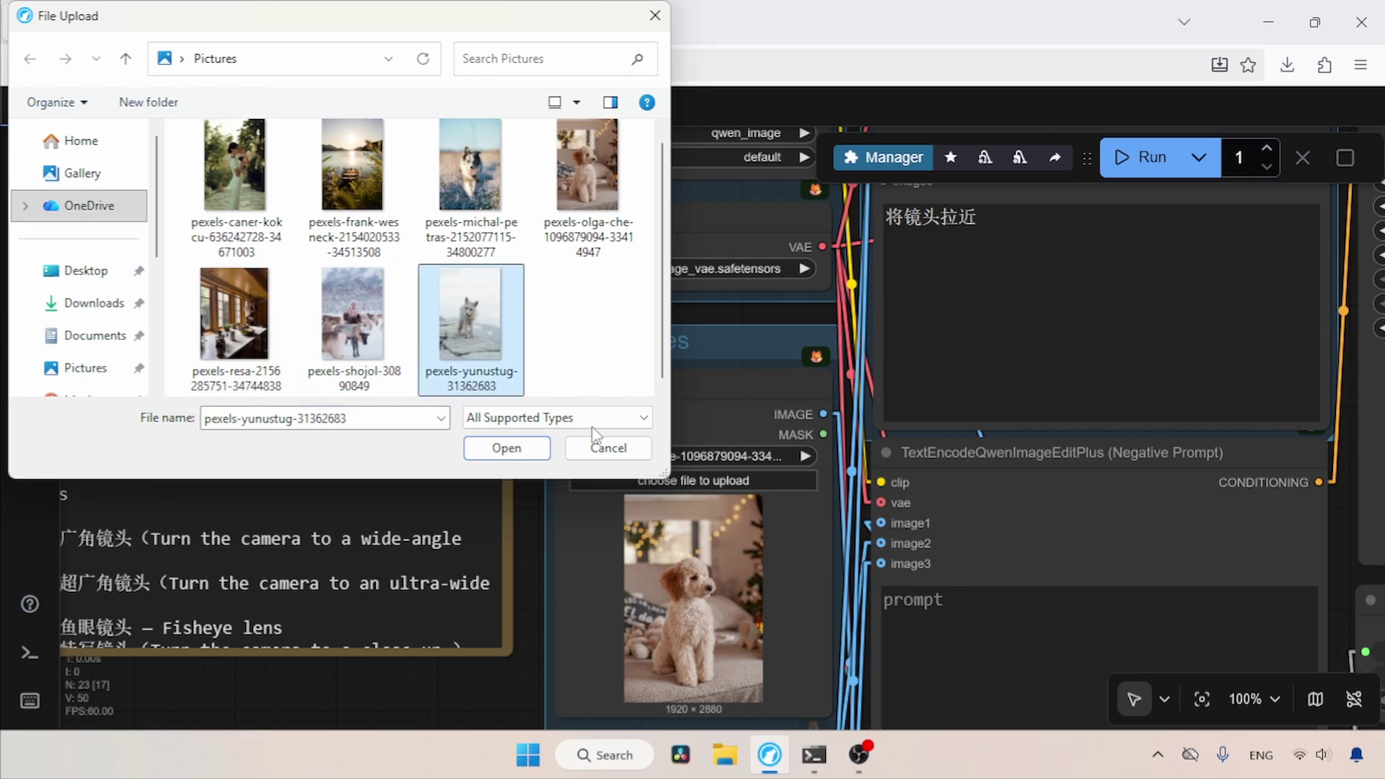
click(528, 450)
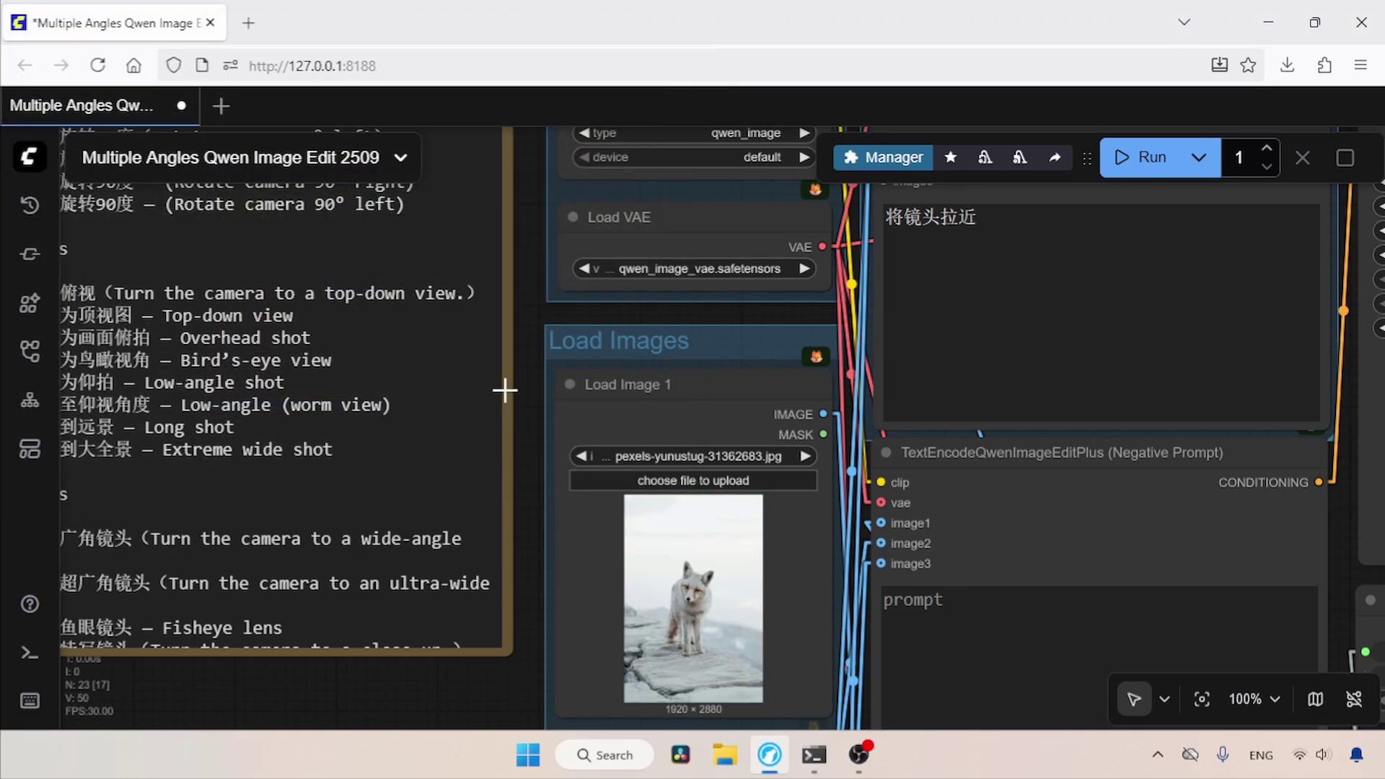
Copy the "Rotate camera 45° left" prompt from the note and replace the positive prompt with 将镜头向左旋转45度
drag(522, 347, 692, 579)
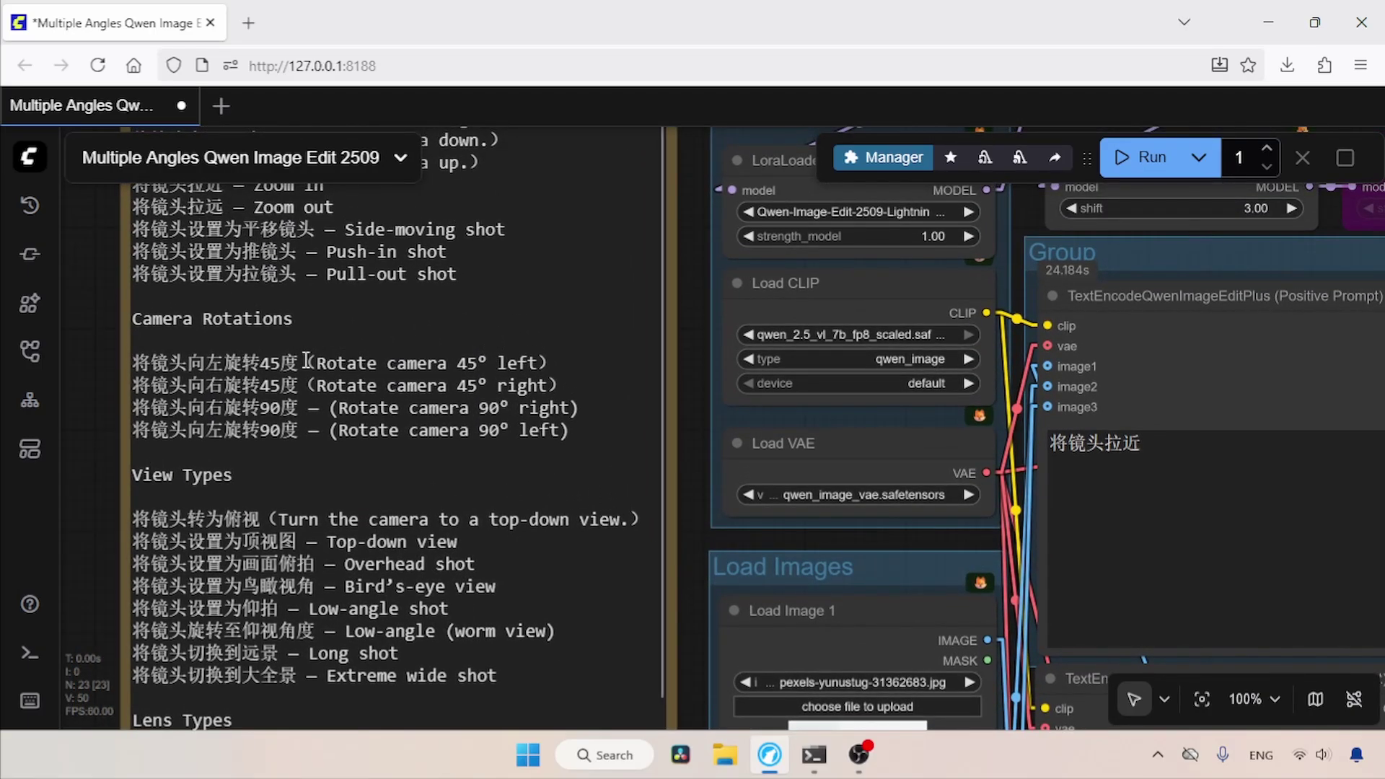
drag(307, 360, 123, 360)
key(ctrl+c)
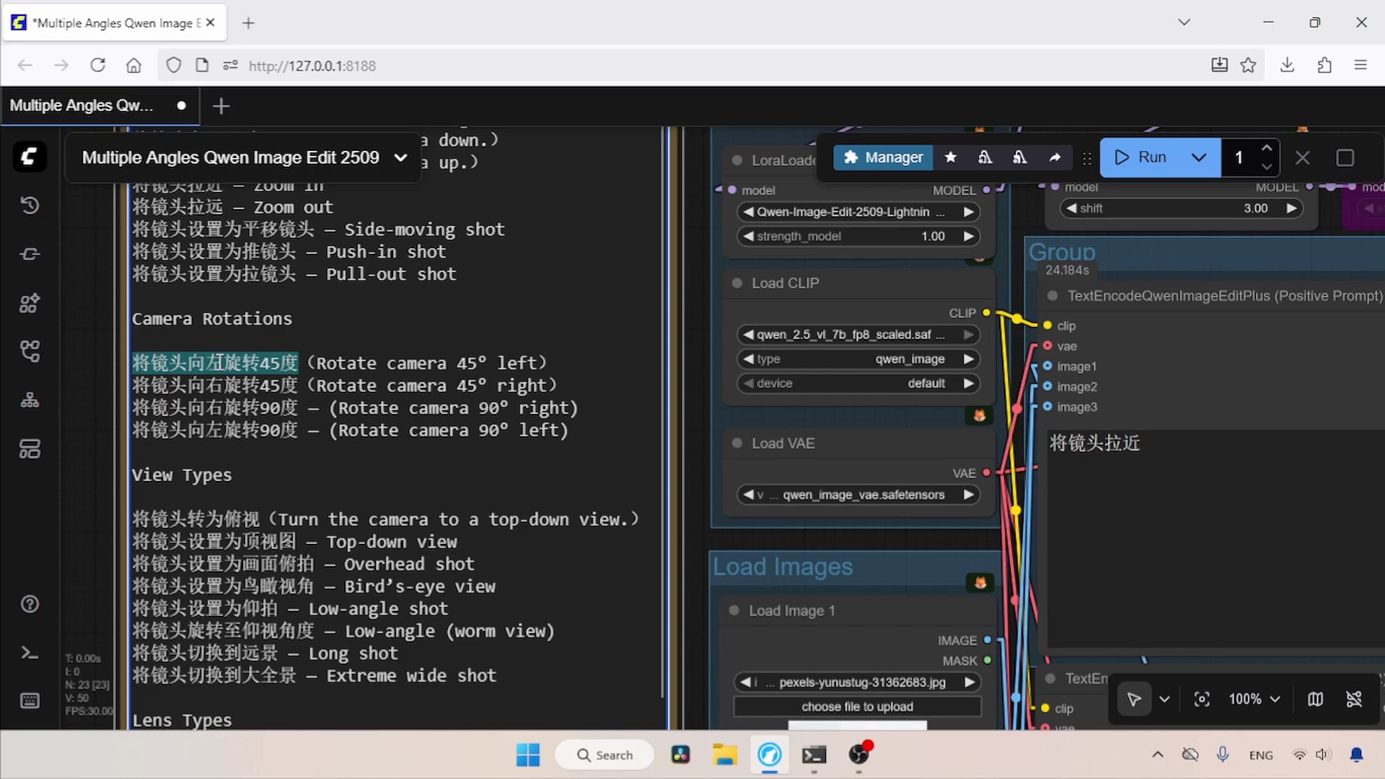
drag(1169, 472, 1047, 443)
key(ctrl+v)
Run the workflow with the 45° left rotation prompt and inspect the fox image in the save and Image Comparer nodes
drag(1264, 538, 681, 481)
click(1144, 180)
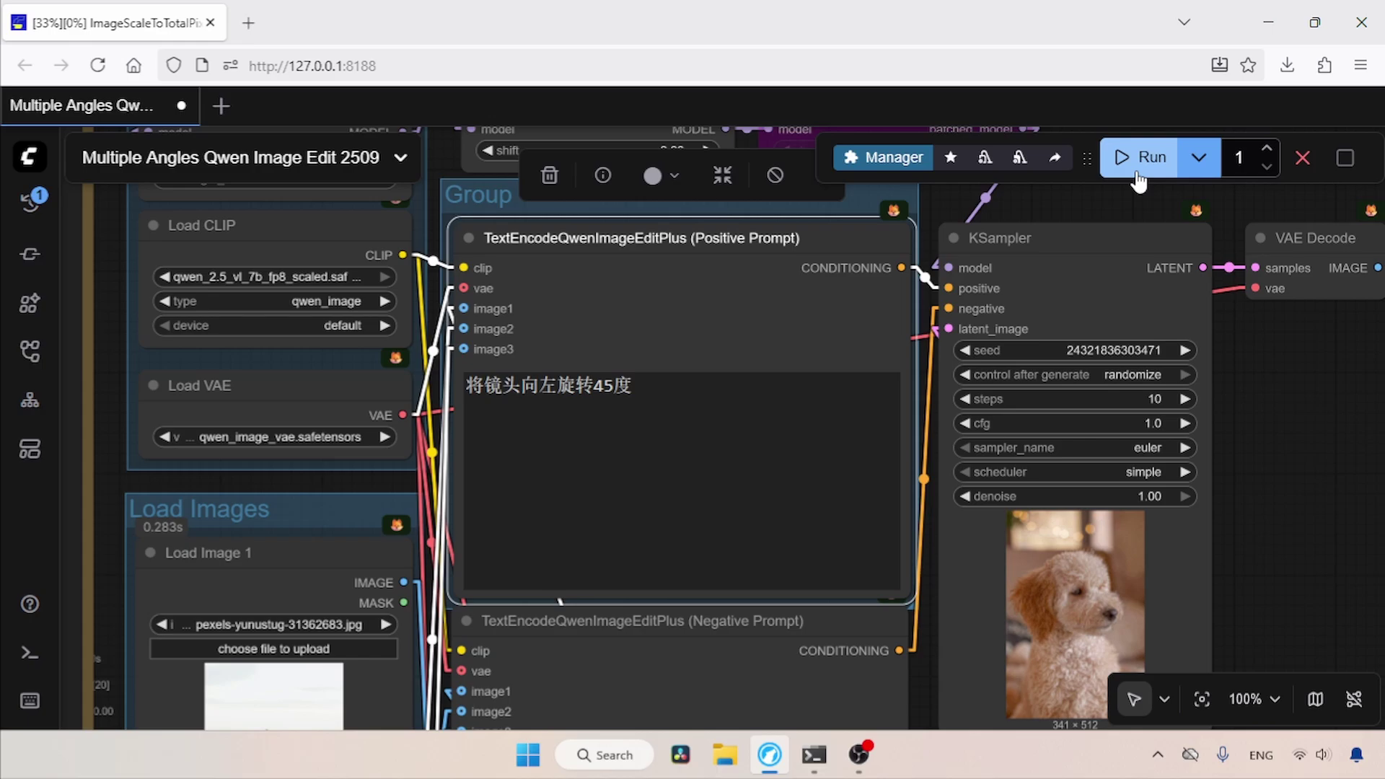
scroll(779, 416, right, 7)
scroll(778, 417, right, 3)
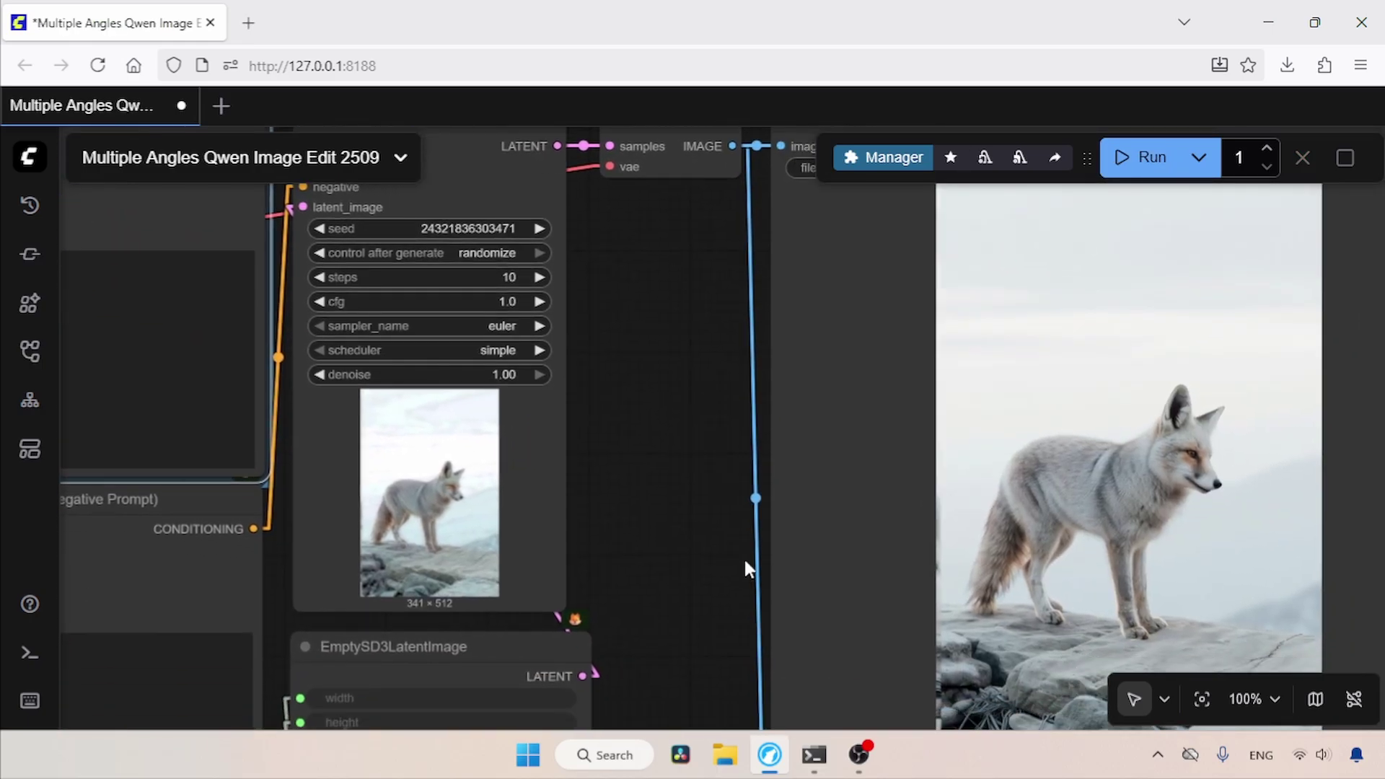
drag(745, 566, 716, 417)
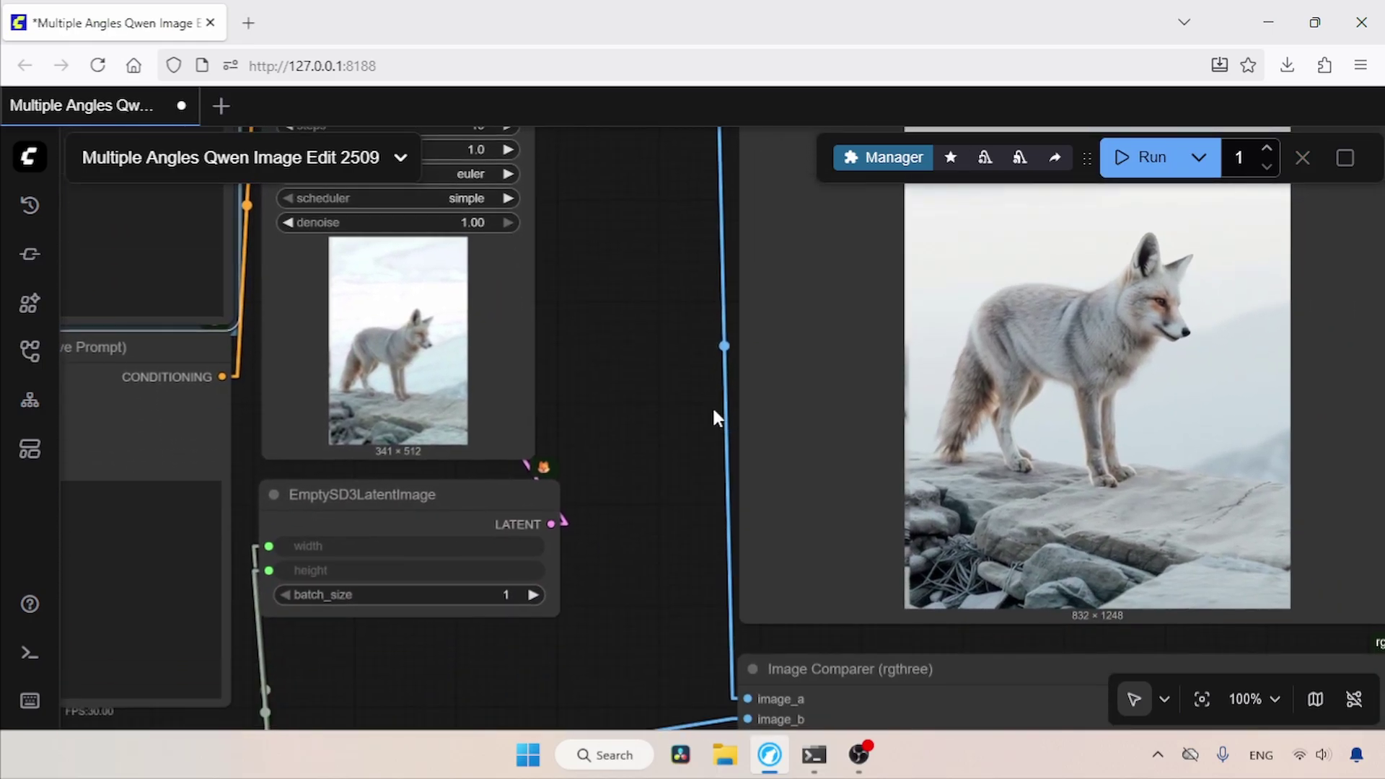
drag(660, 643, 665, 266)
drag(687, 562, 593, 422)
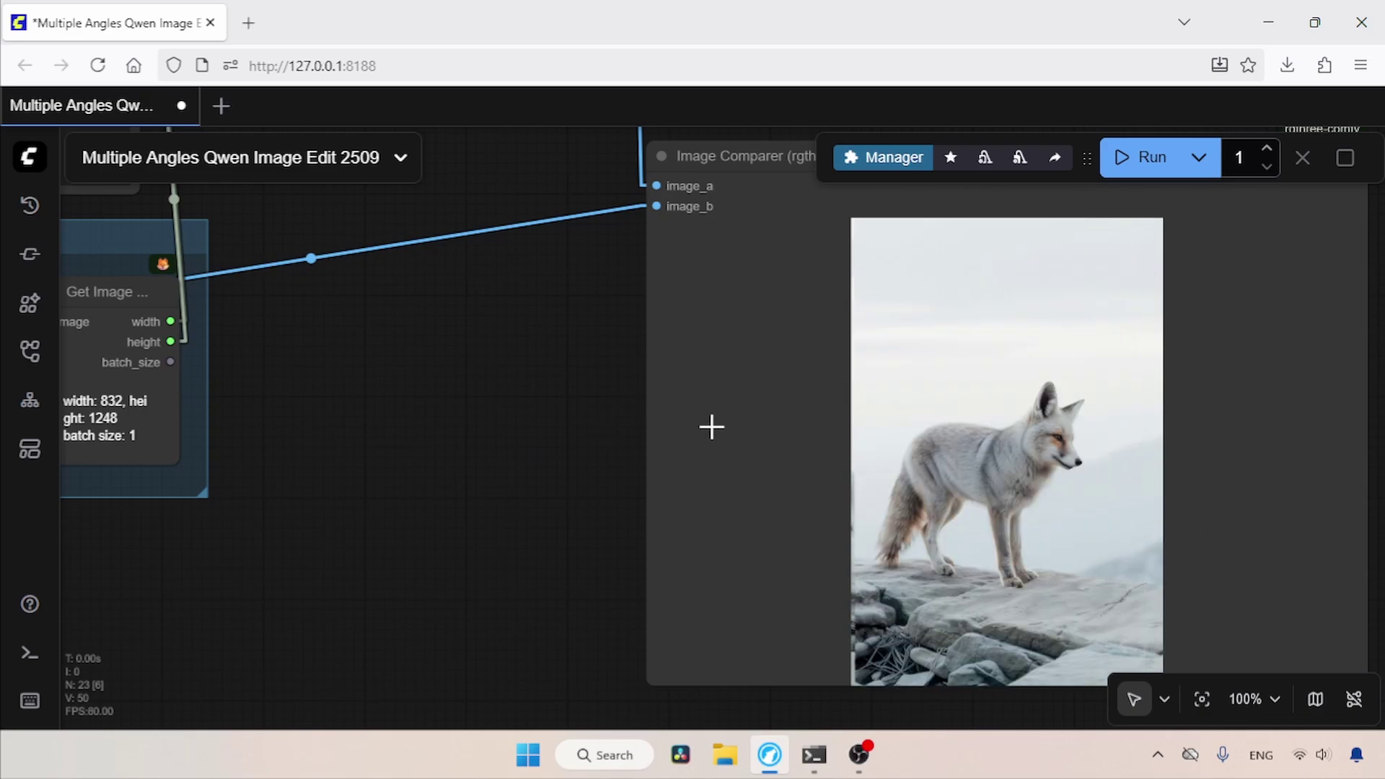
Copy the "Rotate camera 90° right" prompt from the note and replace the positive prompt with 将镜头向右旋转90度
drag(565, 329, 1196, 597)
drag(472, 252, 991, 564)
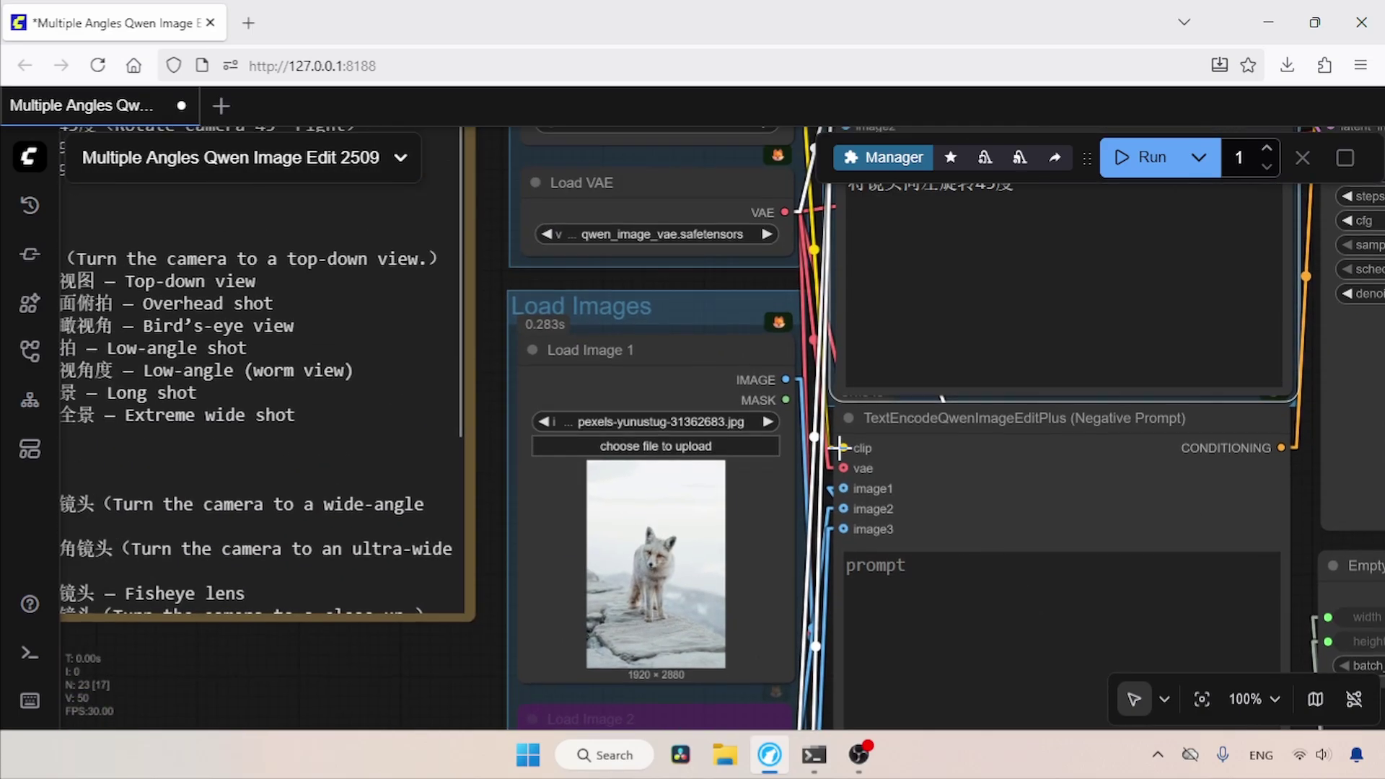
drag(511, 265, 717, 535)
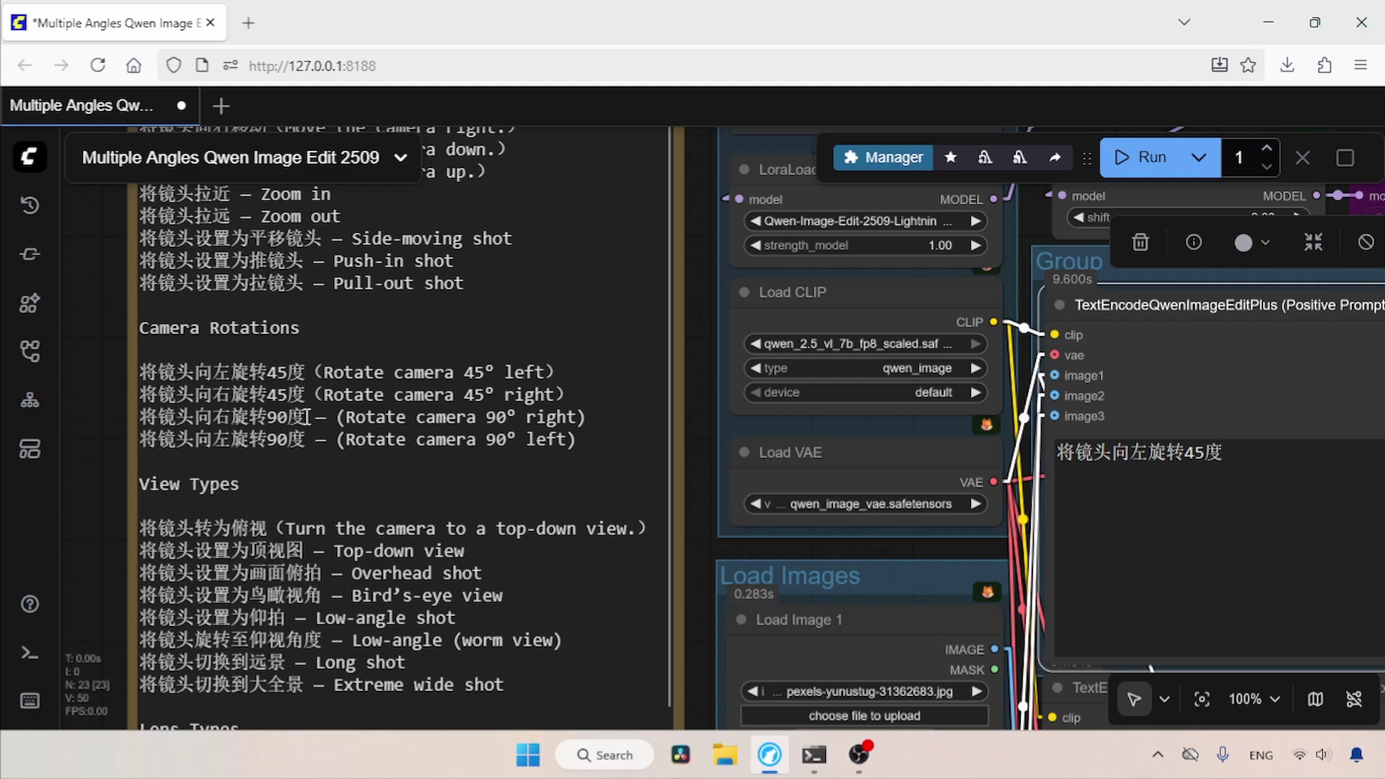
drag(307, 417, 124, 418)
key(ctrl+c)
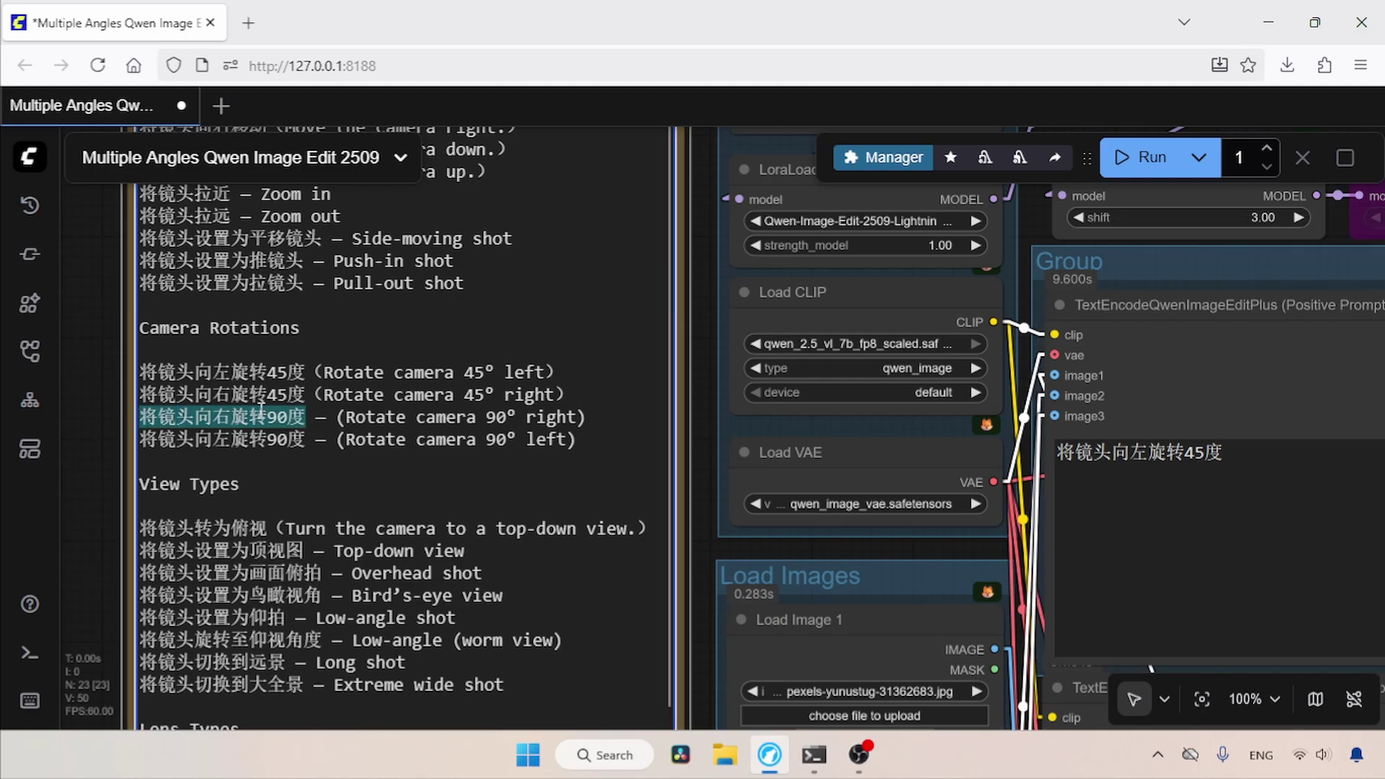
click(1345, 493)
key(ctrl+a)
key(ctrl+v)
Run the workflow with the 90° right rotation prompt and inspect its output in the save and Image Comparer nodes
drag(1274, 533, 601, 486)
click(1144, 159)
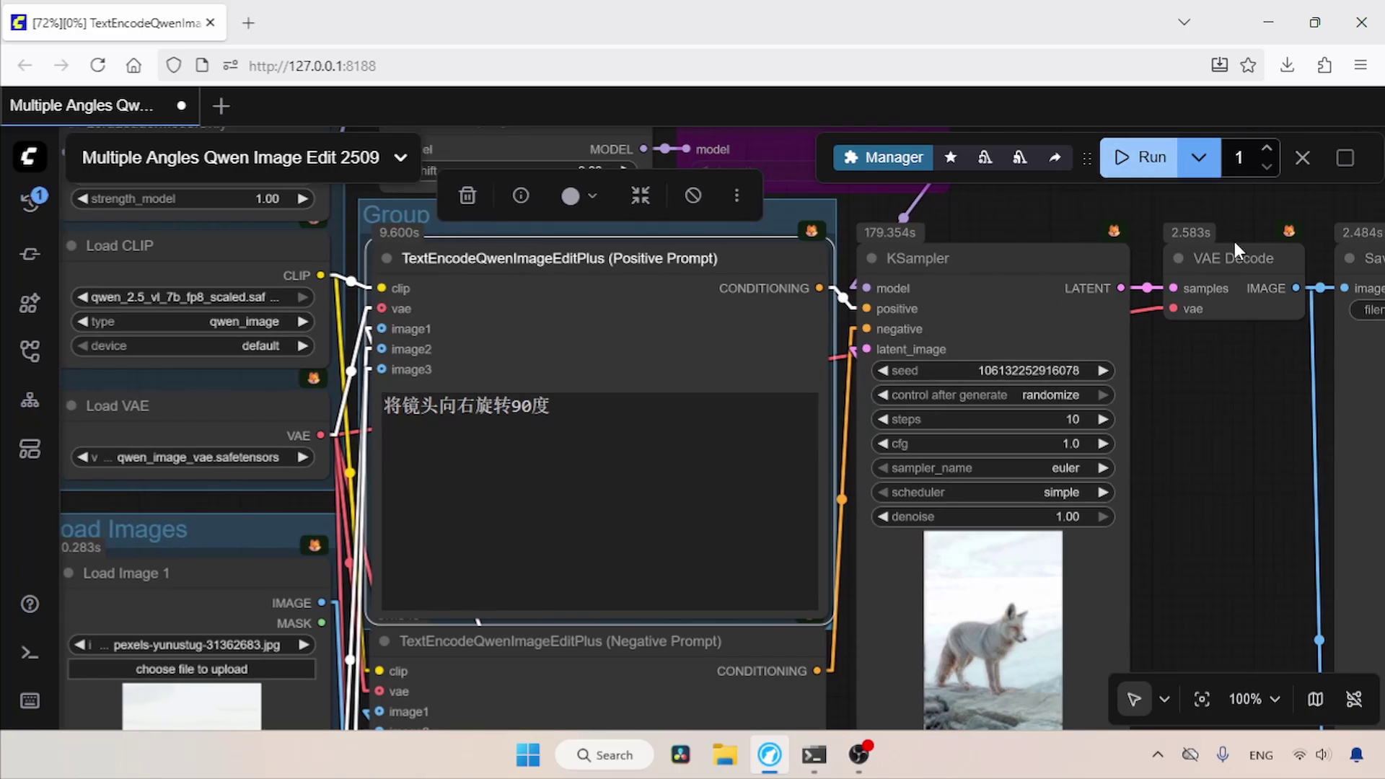
drag(1170, 417, 649, 257)
drag(774, 561, 649, 451)
scroll(605, 470, down, 10)
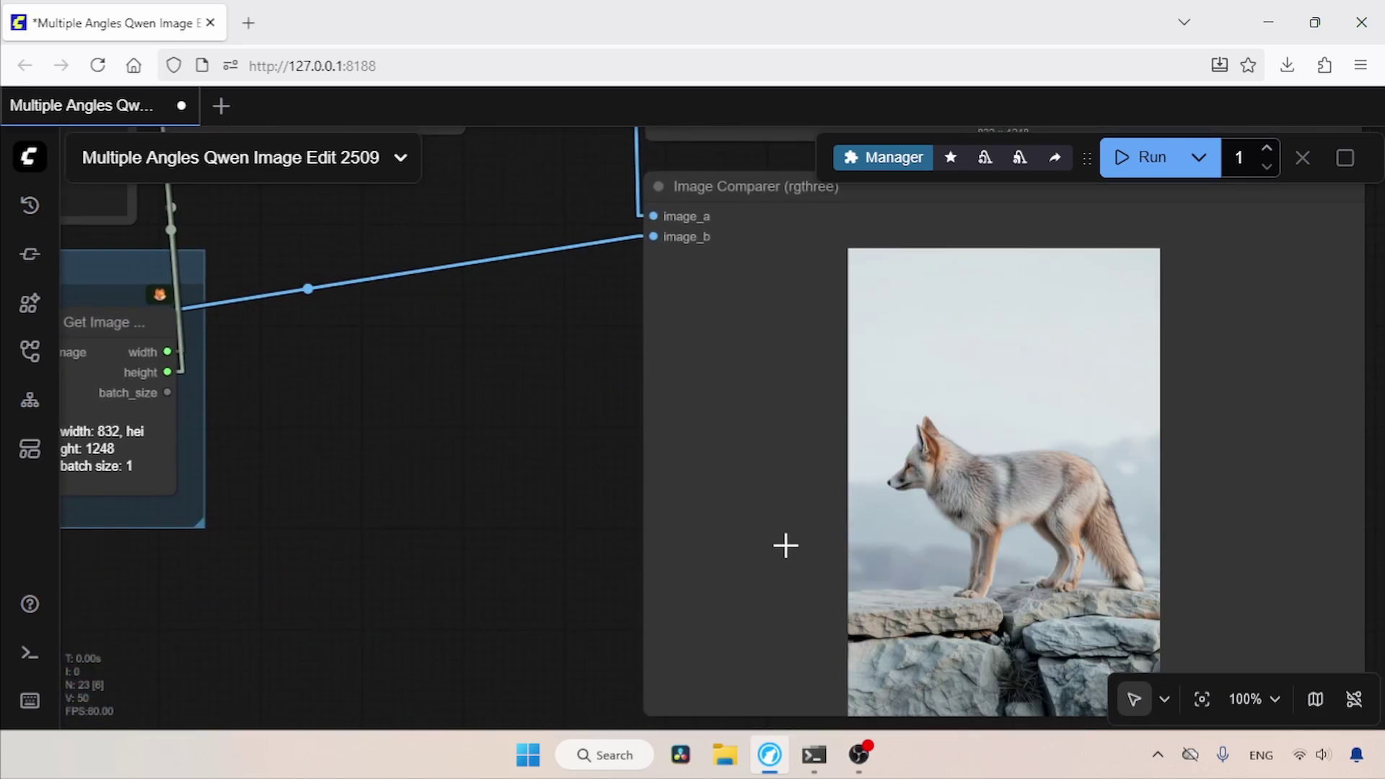
Load the photo of the woman in a white dress among trees from the Pictures folder into the Load Image 1 node
drag(413, 305, 1168, 700)
drag(244, 235, 549, 442)
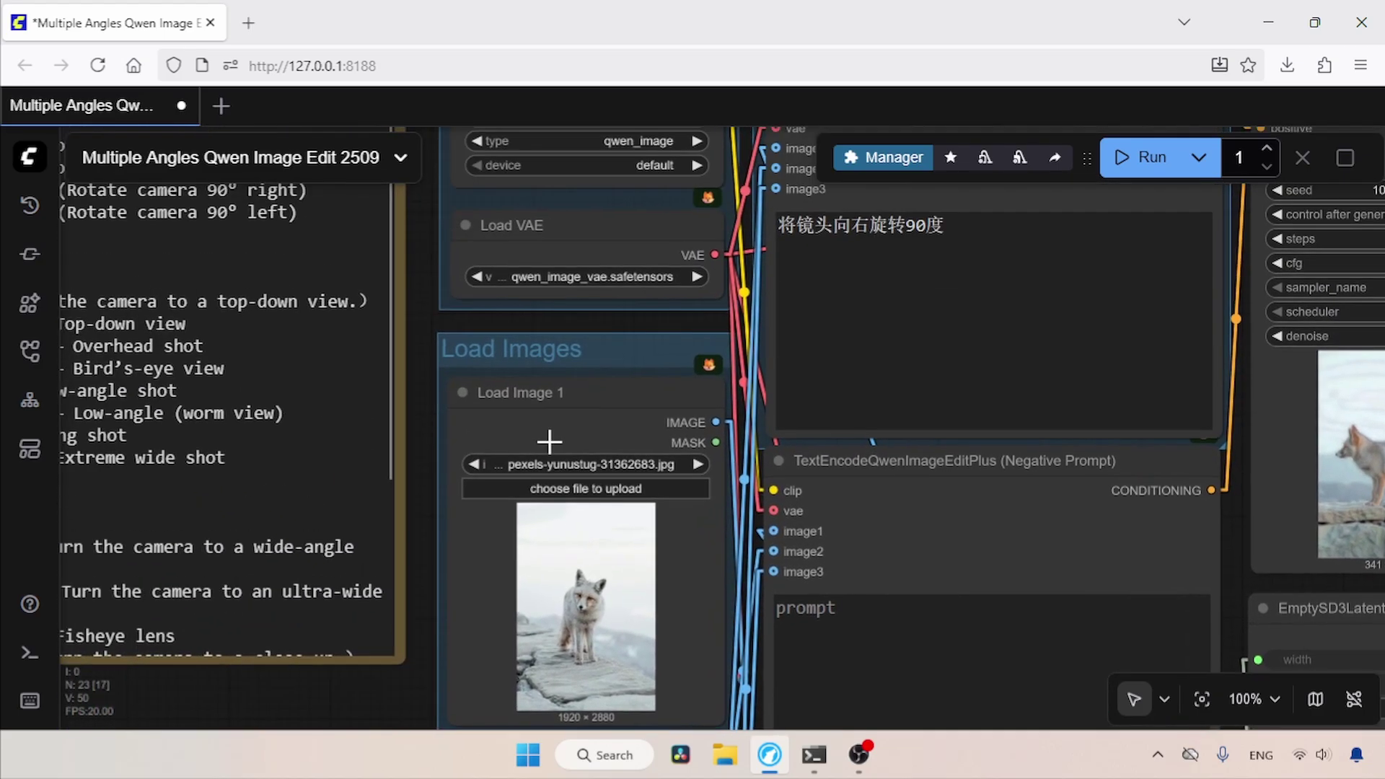
click(548, 489)
click(254, 216)
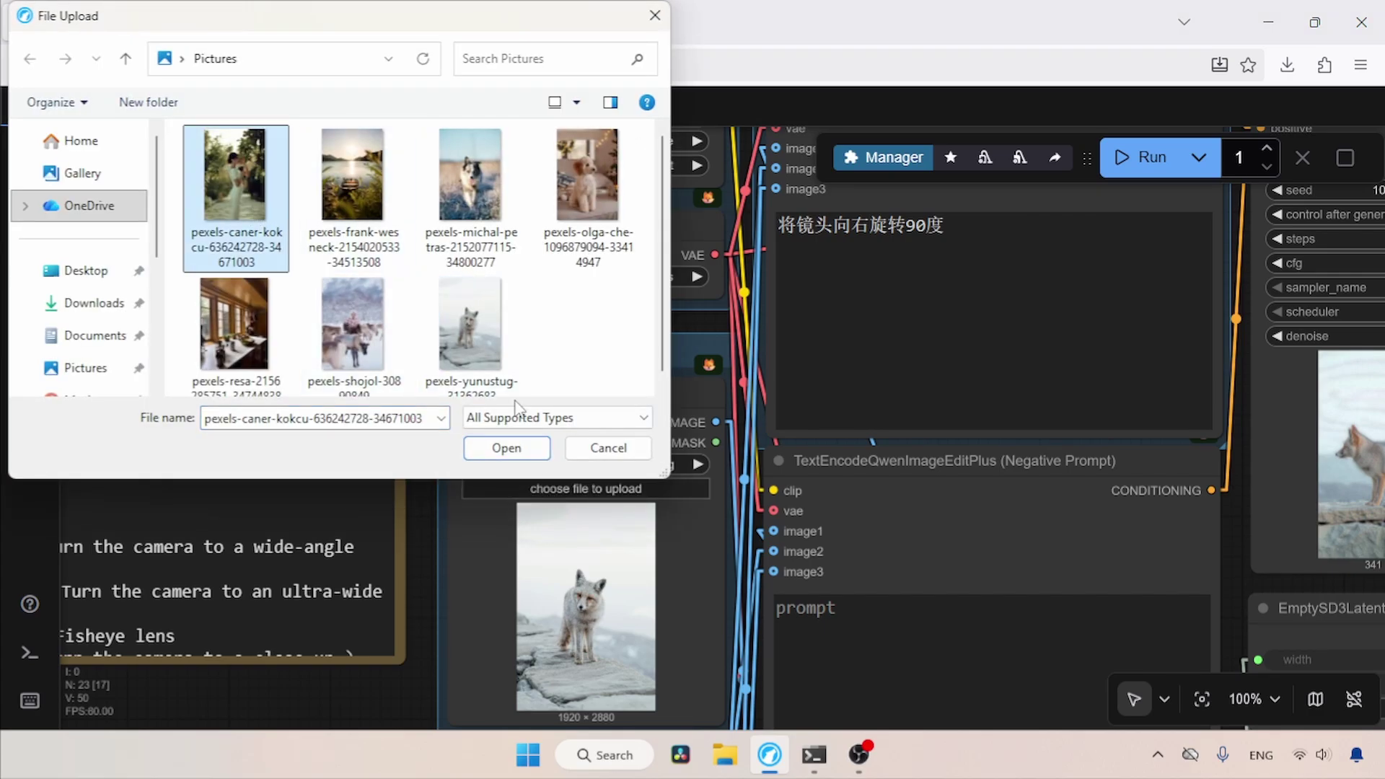
click(508, 447)
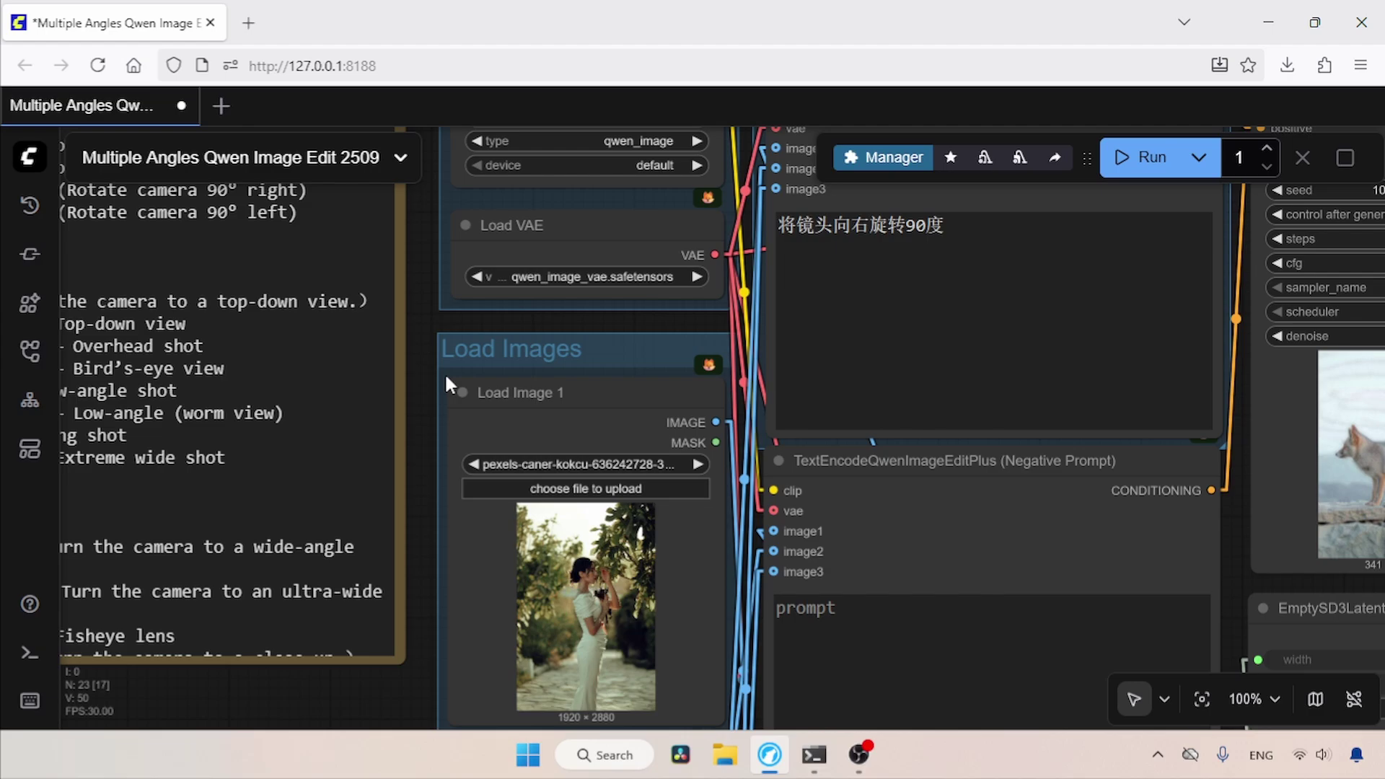
Copy the "Turn the camera to a top-down view" prompt and replace the positive prompt with 将镜头转为俯视, without a blank first line
drag(445, 372, 690, 390)
click(235, 318)
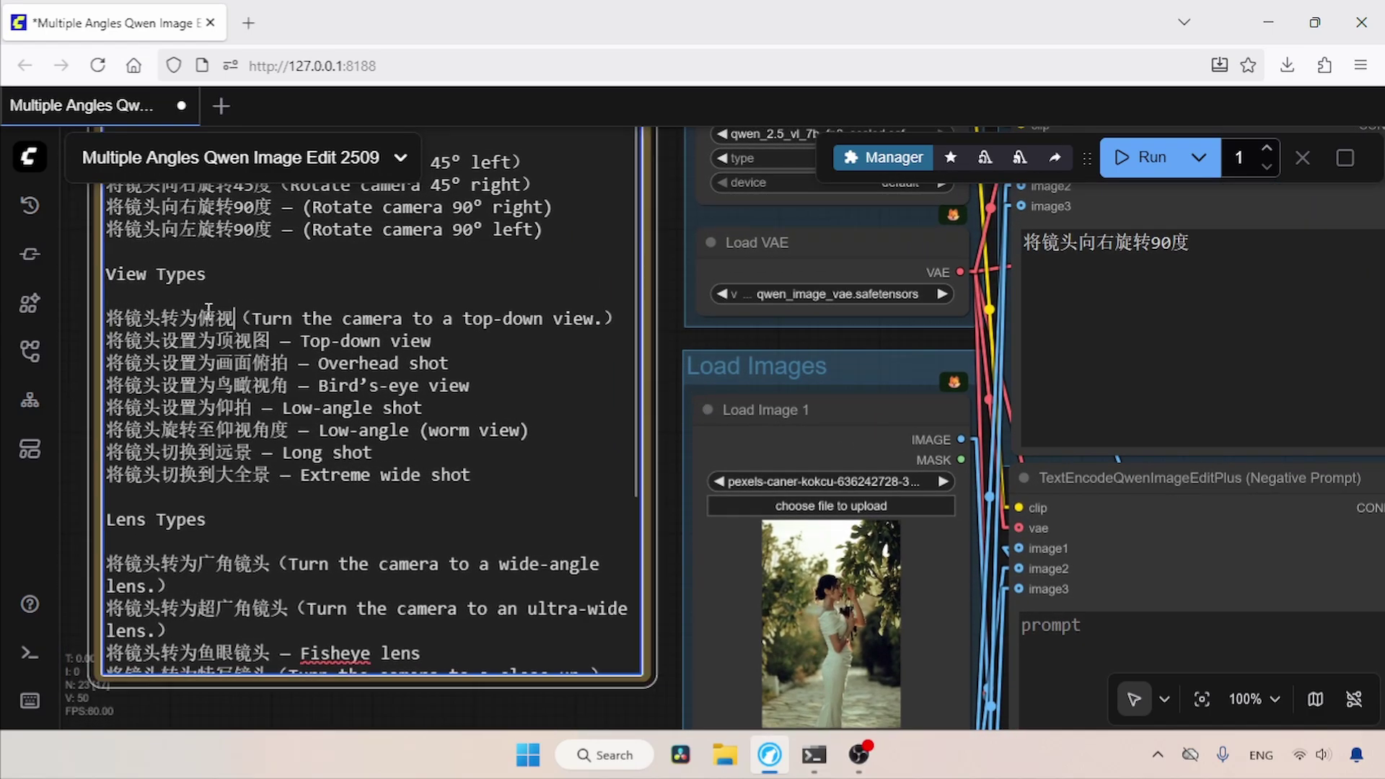
key(shift+Home)
key(ctrl+c)
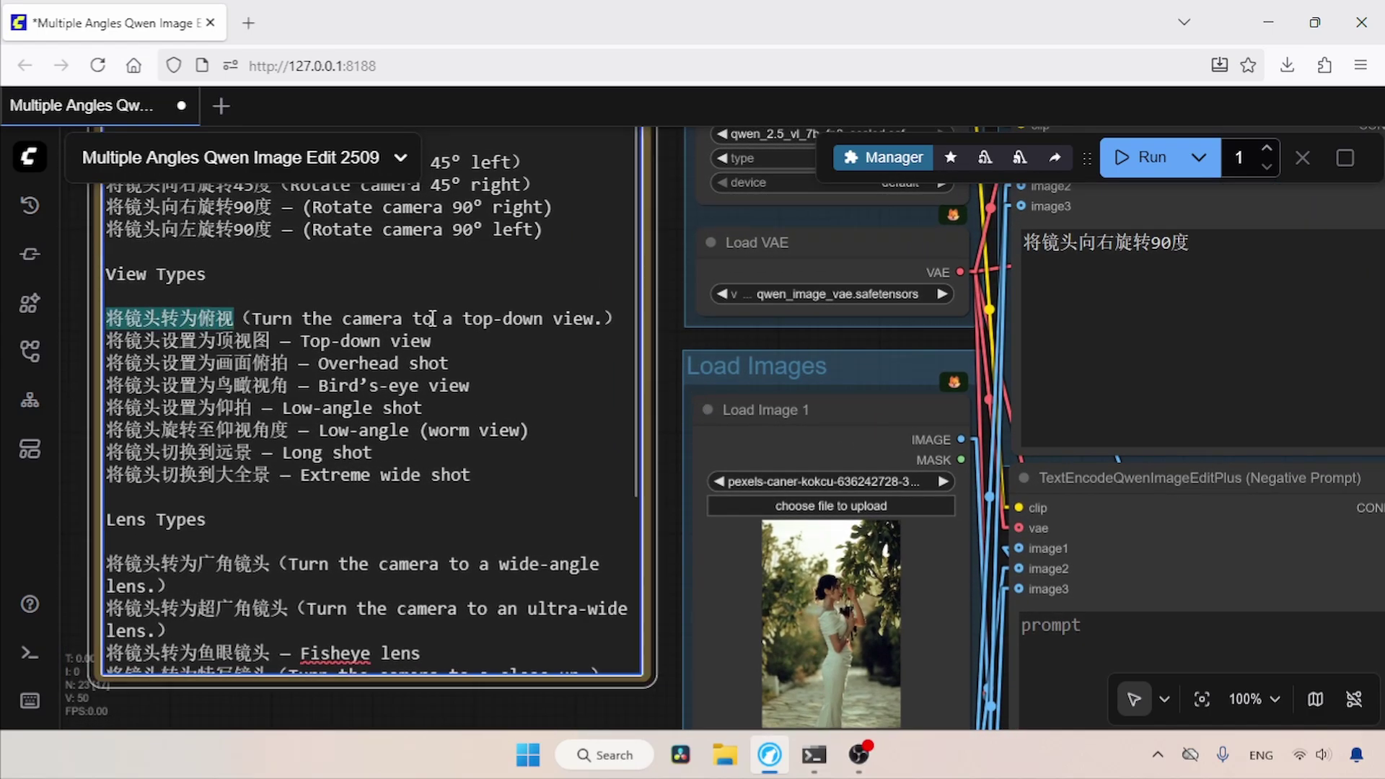
click(1242, 263)
key(ctrl+a)
key(ctrl+v)
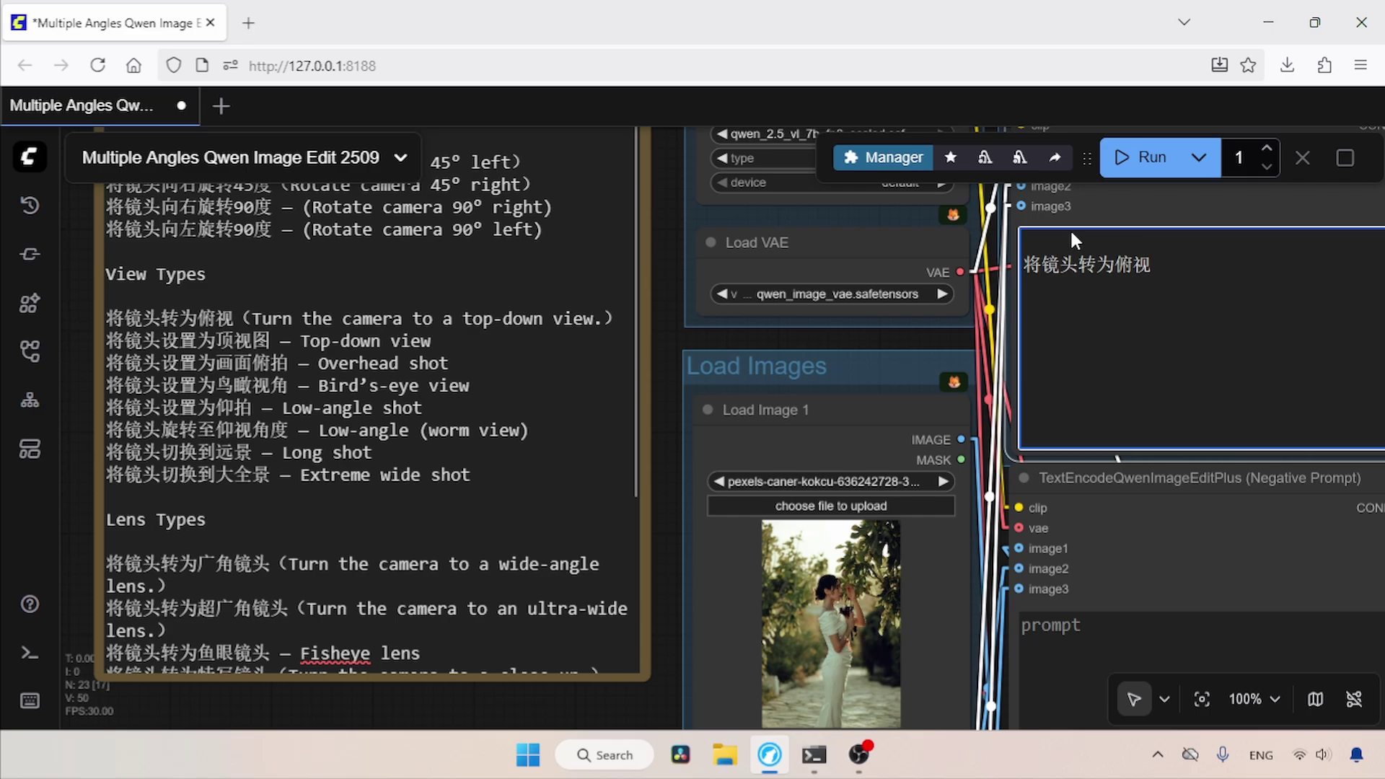
click(1072, 235)
key(Delete)
Run the workflow with the top-down view prompt and inspect the generated portrait in the save and Image Comparer nodes
drag(1322, 300, 759, 304)
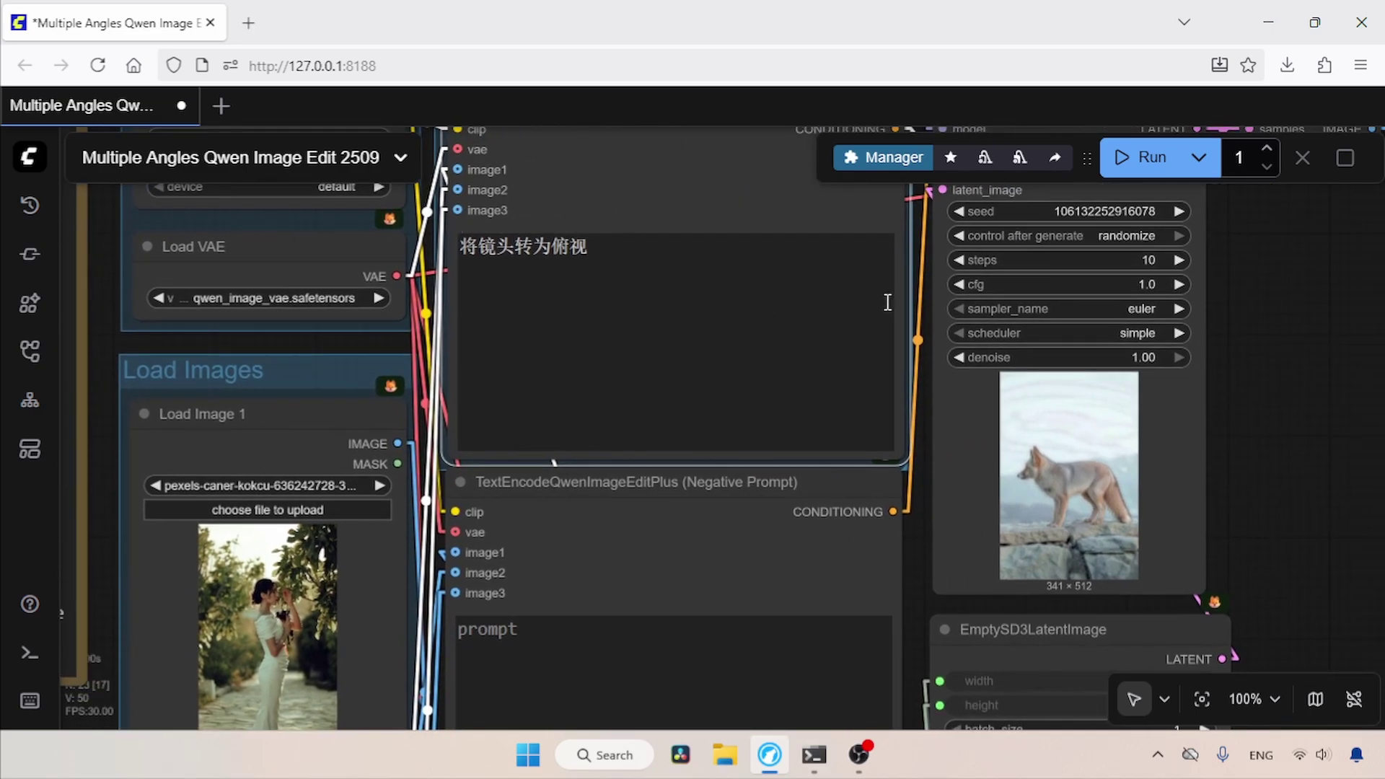
key(ctrl+Return)
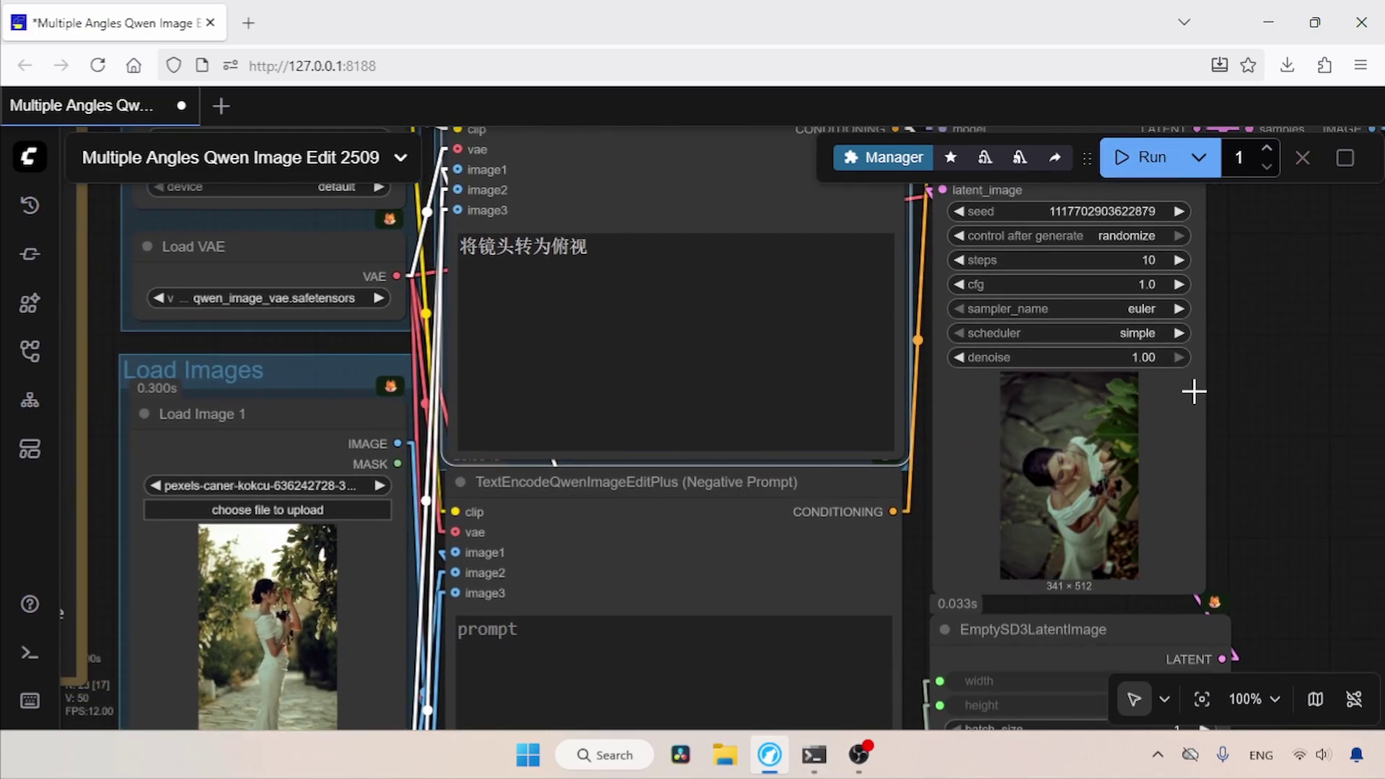
drag(1309, 392, 612, 353)
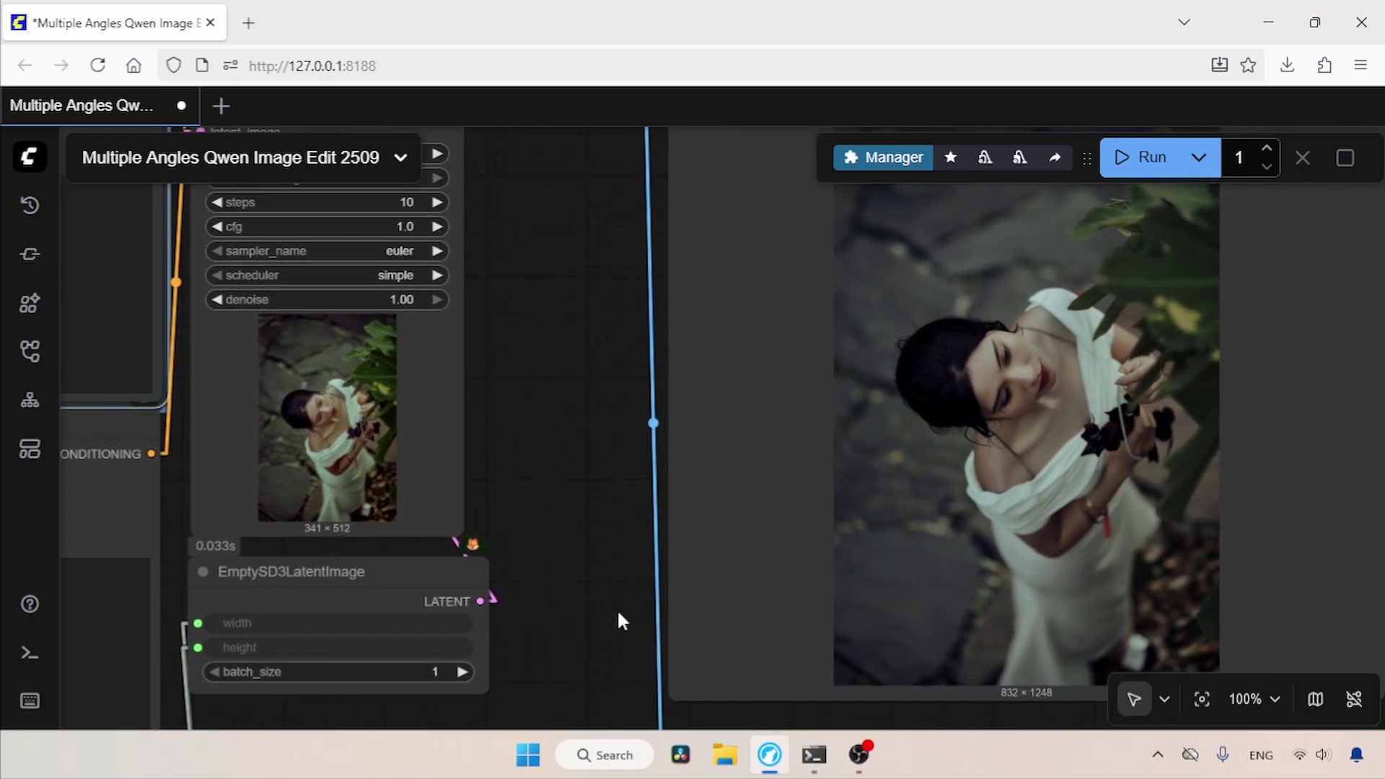
drag(617, 608, 575, 186)
drag(588, 526, 615, 340)
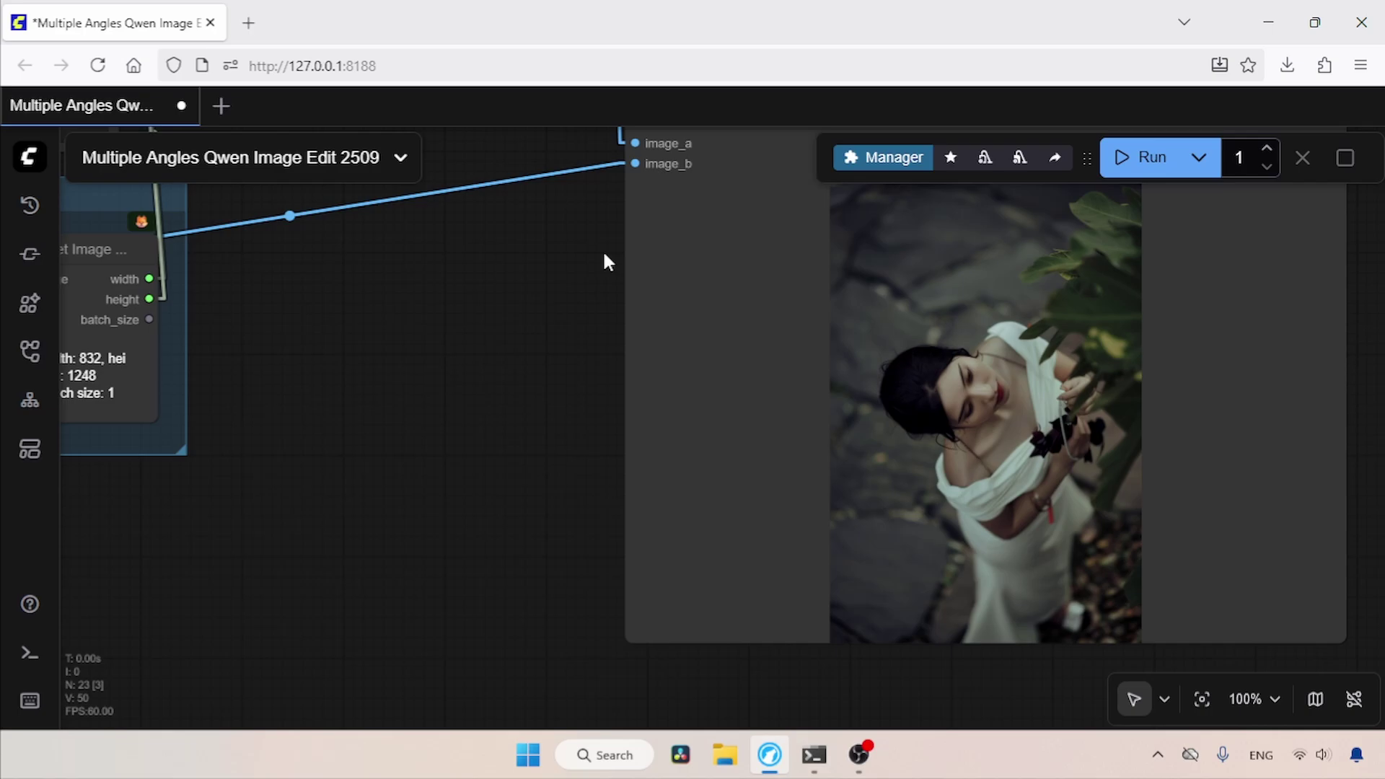
Copy the "Low-angle shot" prompt from the note and replace the positive prompt with 将镜头设置为仰拍
drag(605, 260, 1179, 577)
drag(681, 415, 809, 642)
drag(766, 350, 985, 408)
drag(242, 428, 311, 452)
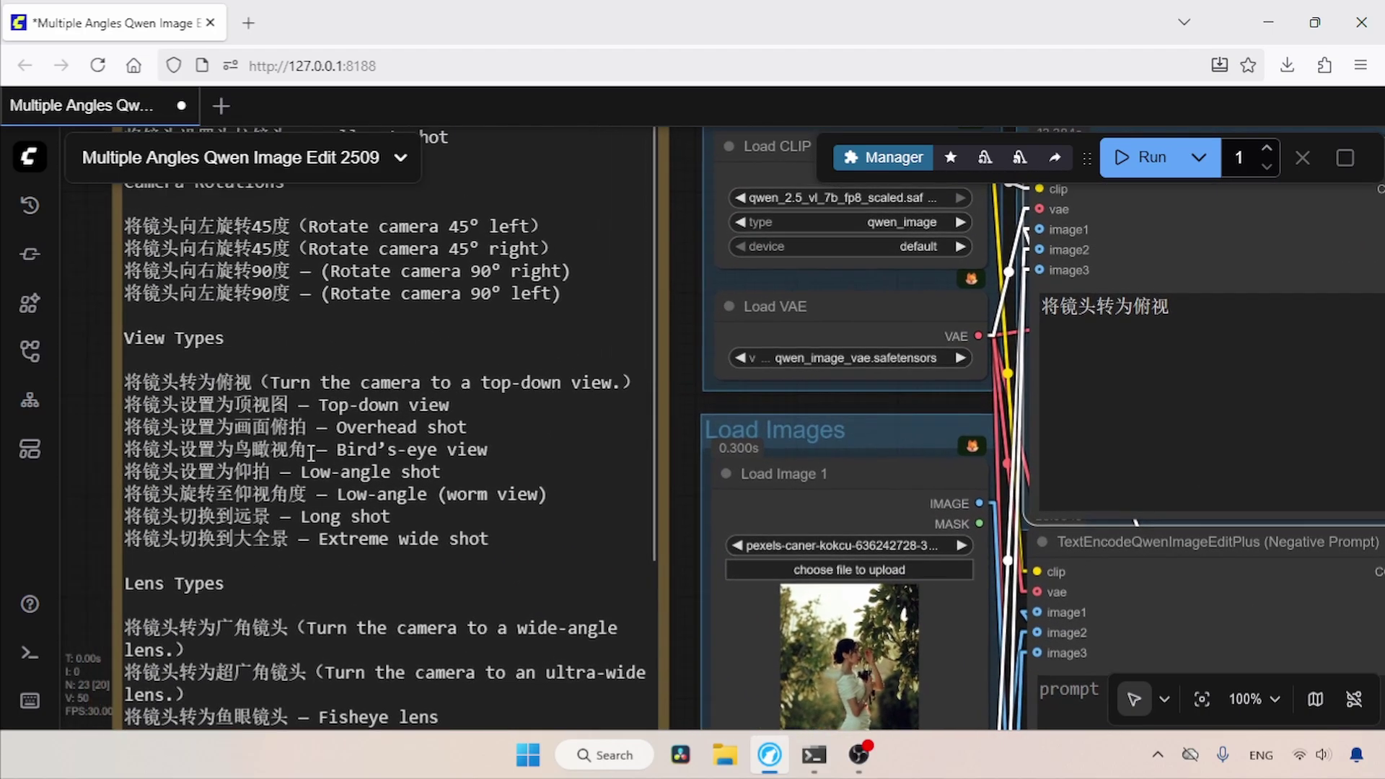
double_click(277, 471)
key(ctrl+c)
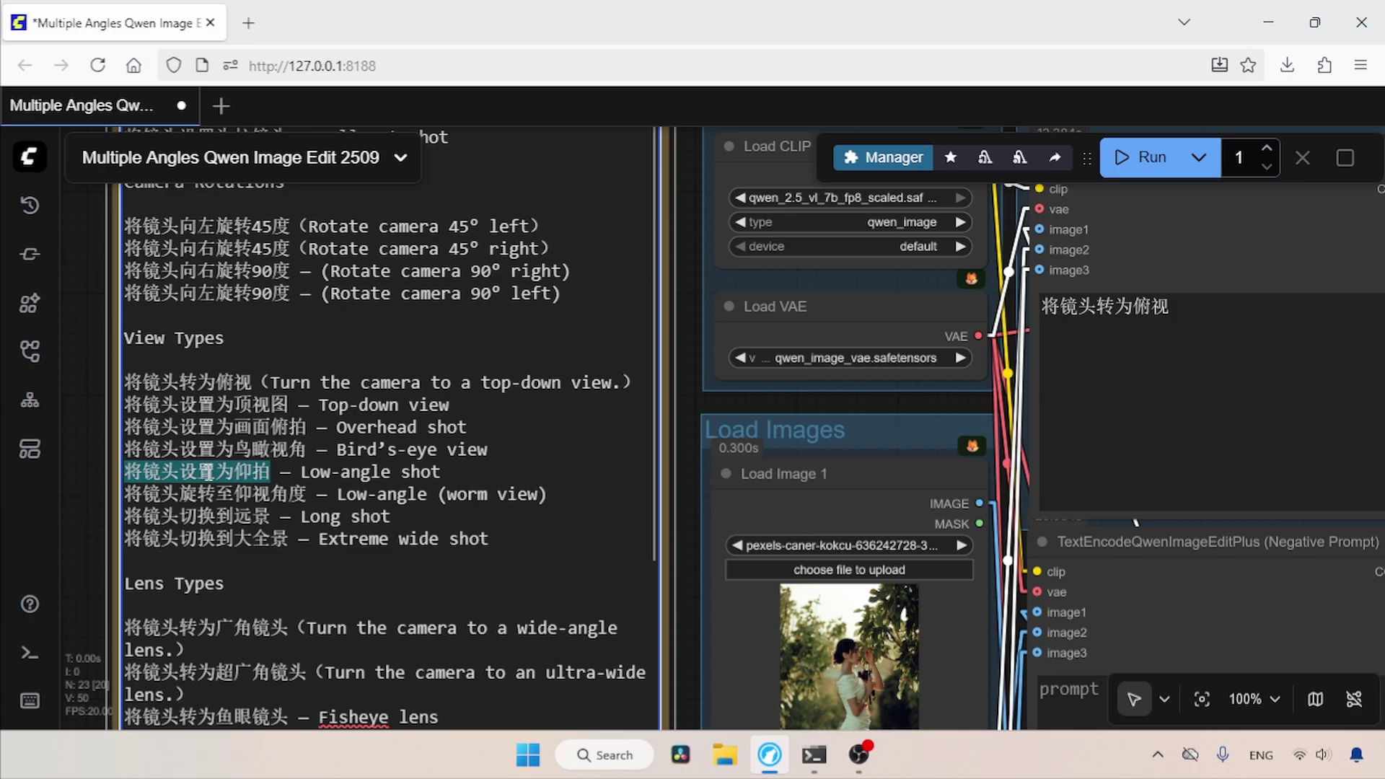
click(1212, 318)
key(ctrl+a)
key(ctrl+v)
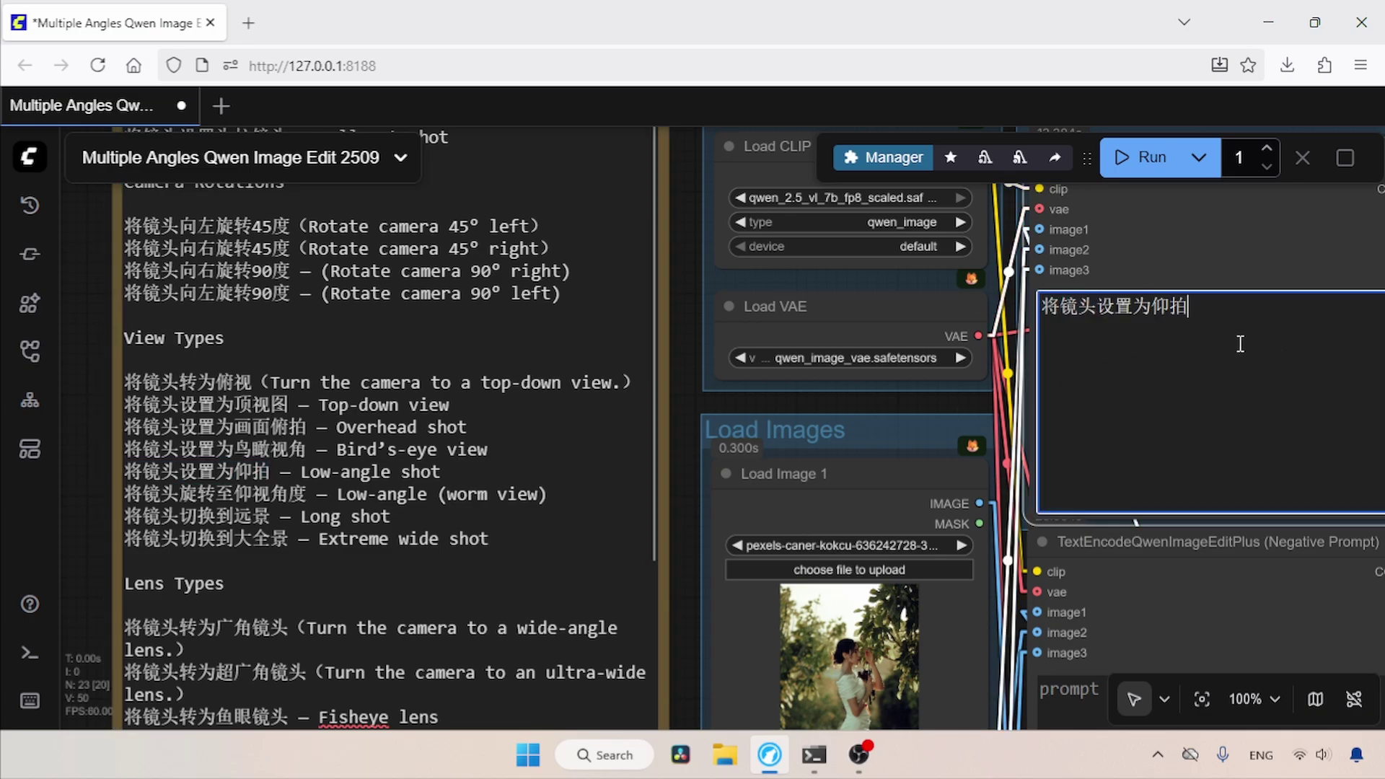
drag(1218, 423, 606, 411)
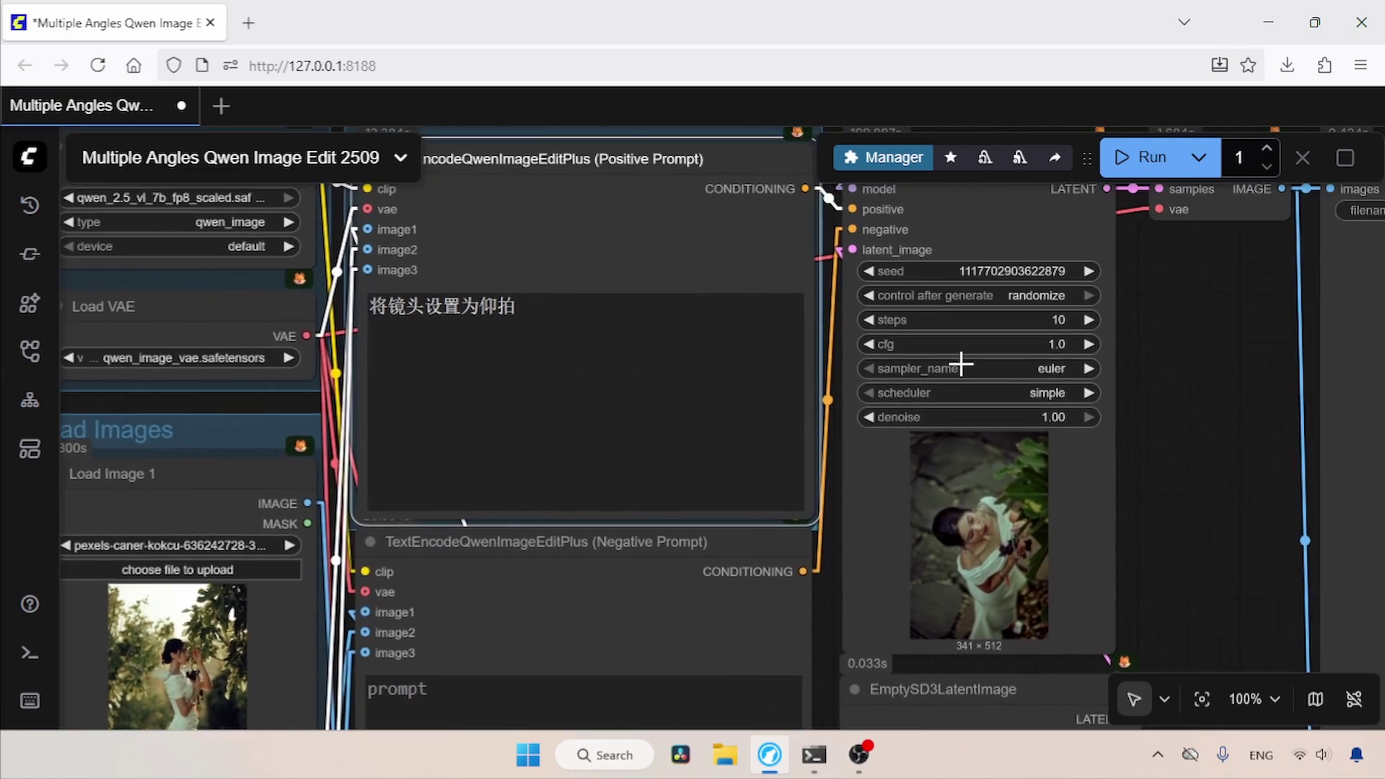
Run the workflow with the low-angle shot prompt and inspect the generated portrait in the Save Image and Image Comparer nodes
click(1122, 169)
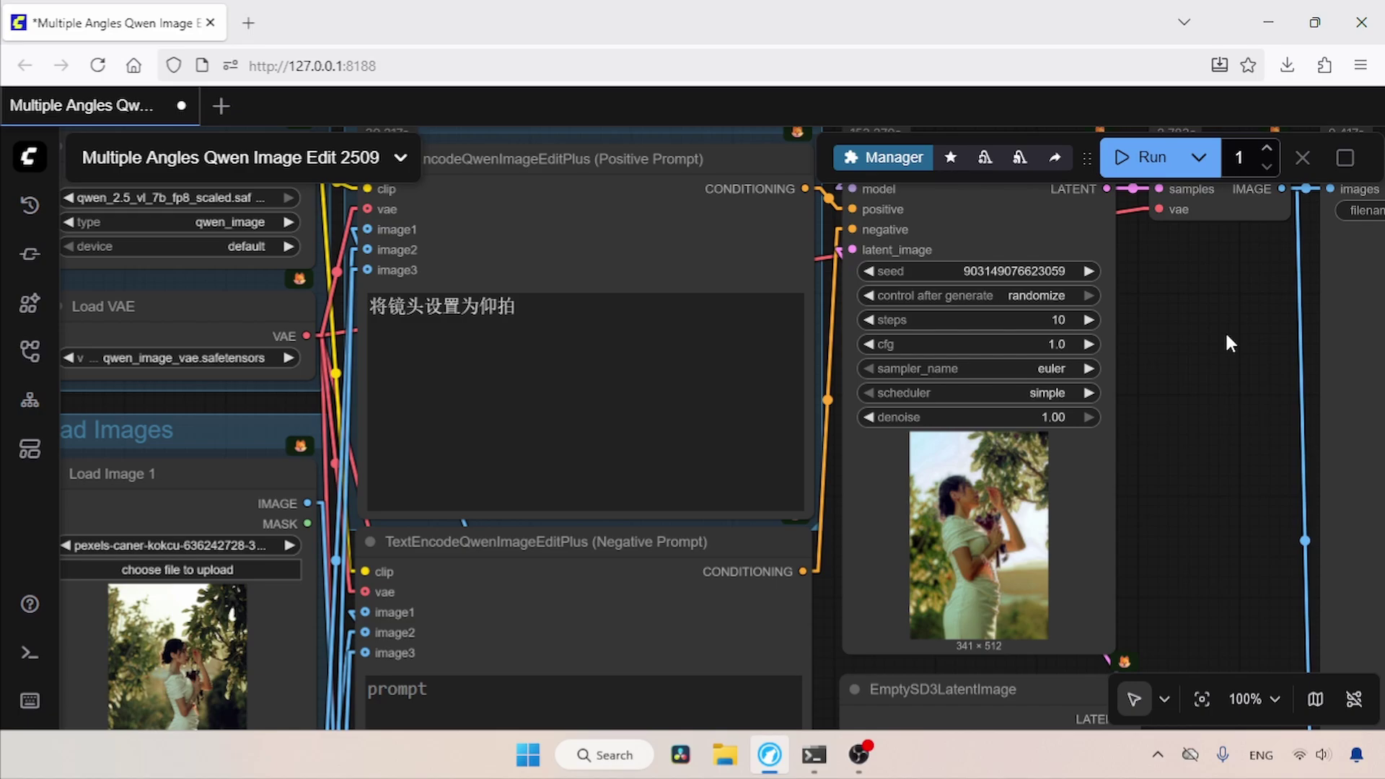
drag(1225, 330, 501, 317)
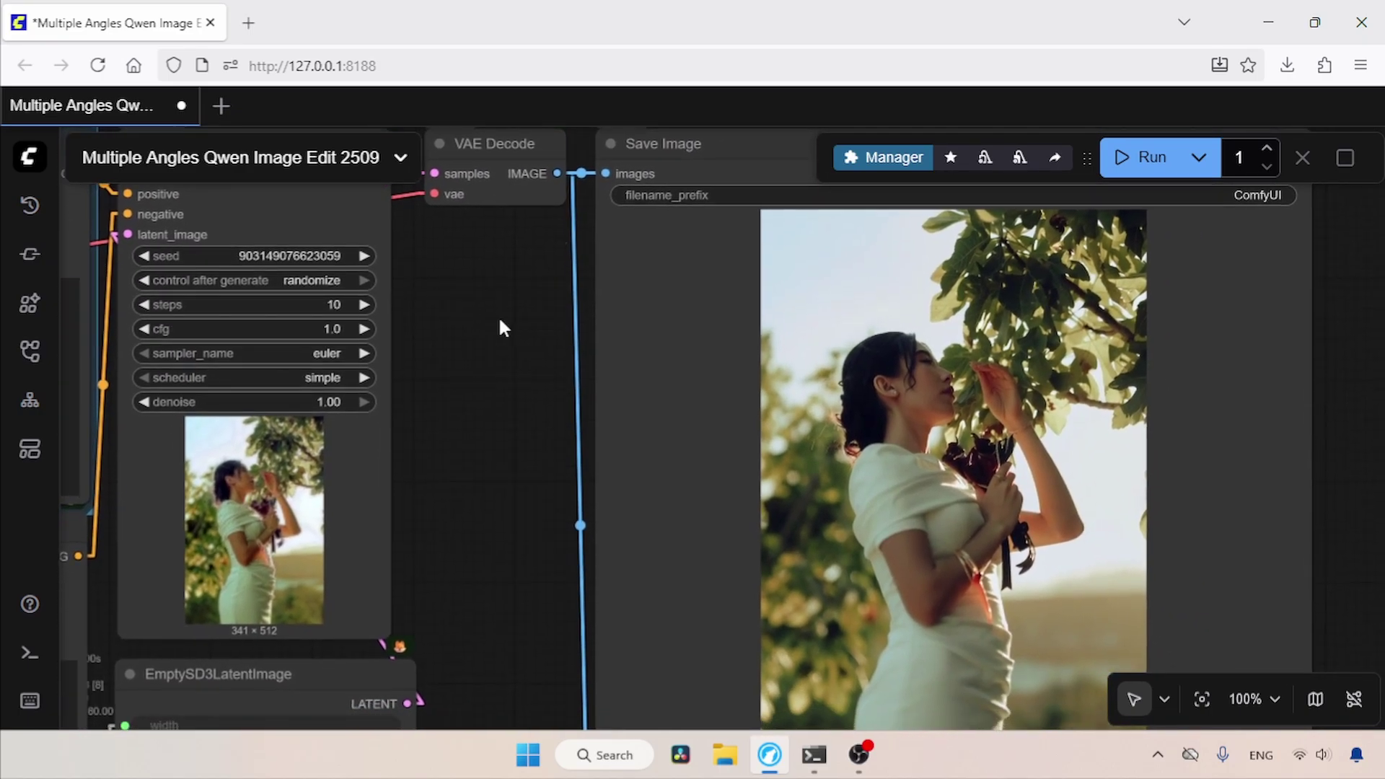
drag(528, 504, 542, 446)
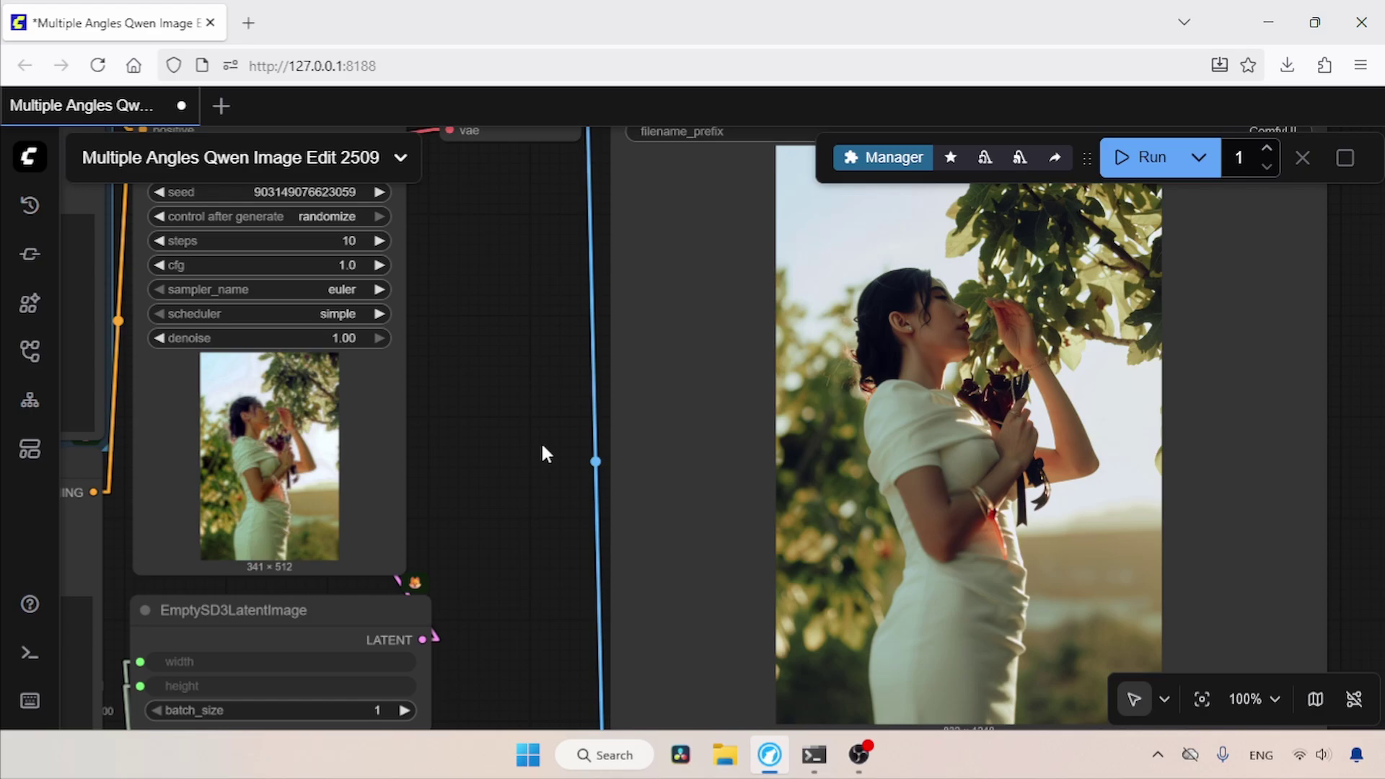
drag(547, 503, 611, 246)
scroll(625, 521, down, 6)
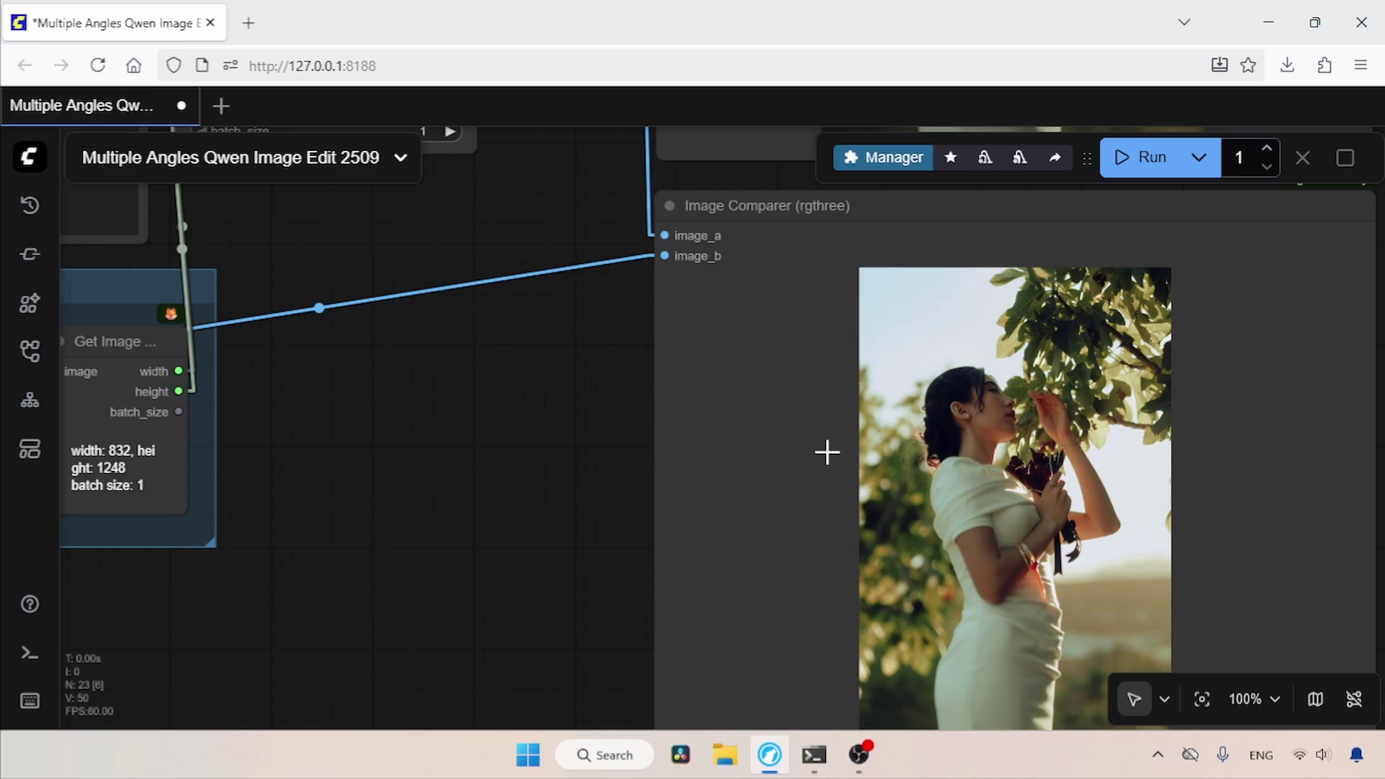
Return to the note listing the camera prompts and review its camera moves, rotations and view types
drag(323, 284, 1335, 694)
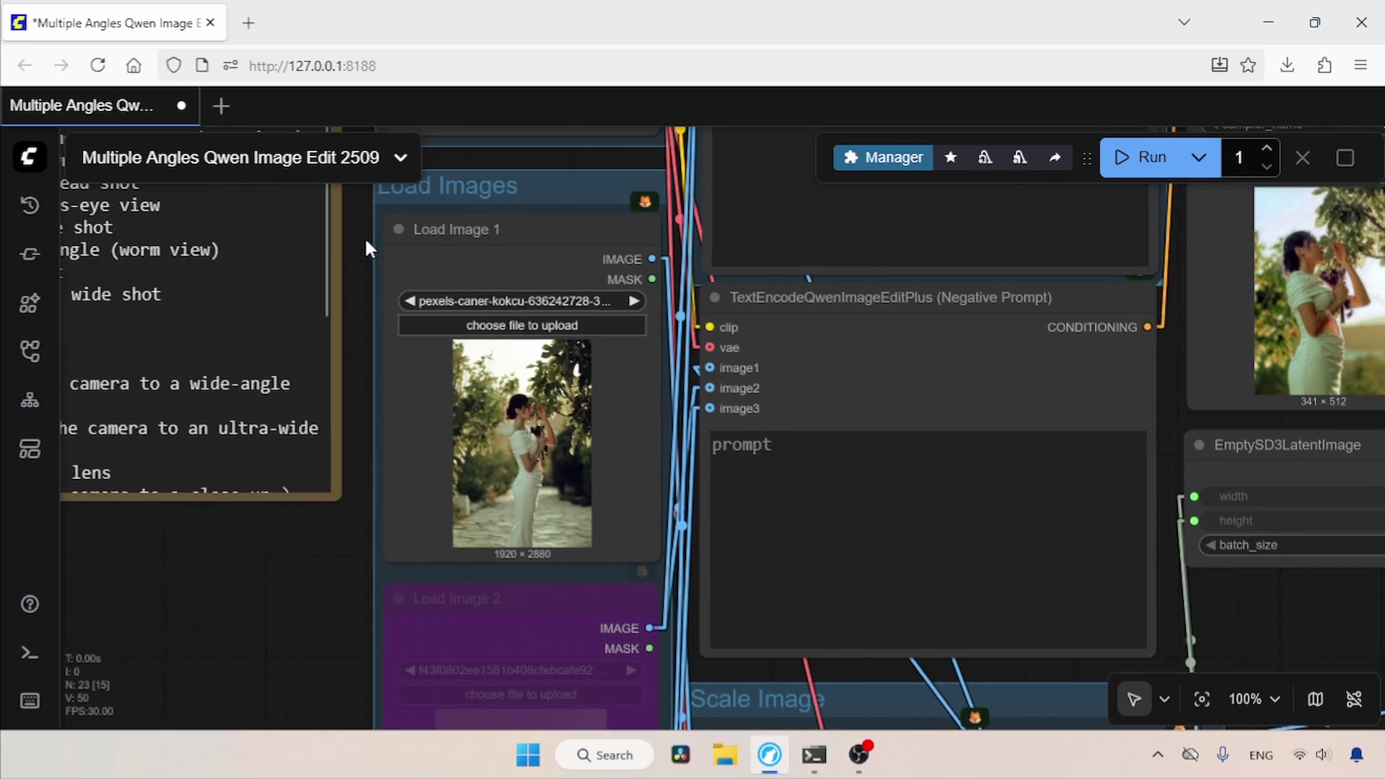
drag(364, 237, 910, 630)
drag(805, 503, 835, 672)
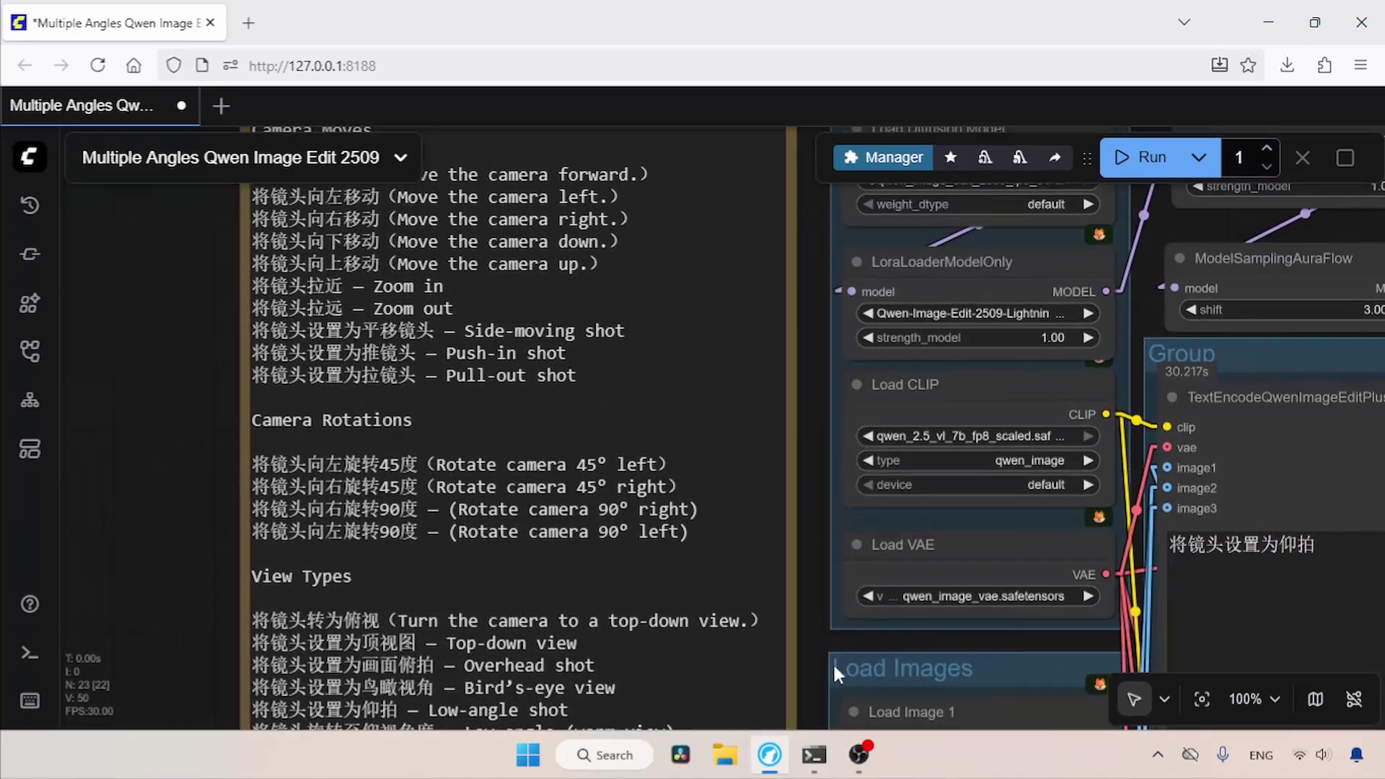
drag(802, 479, 796, 581)
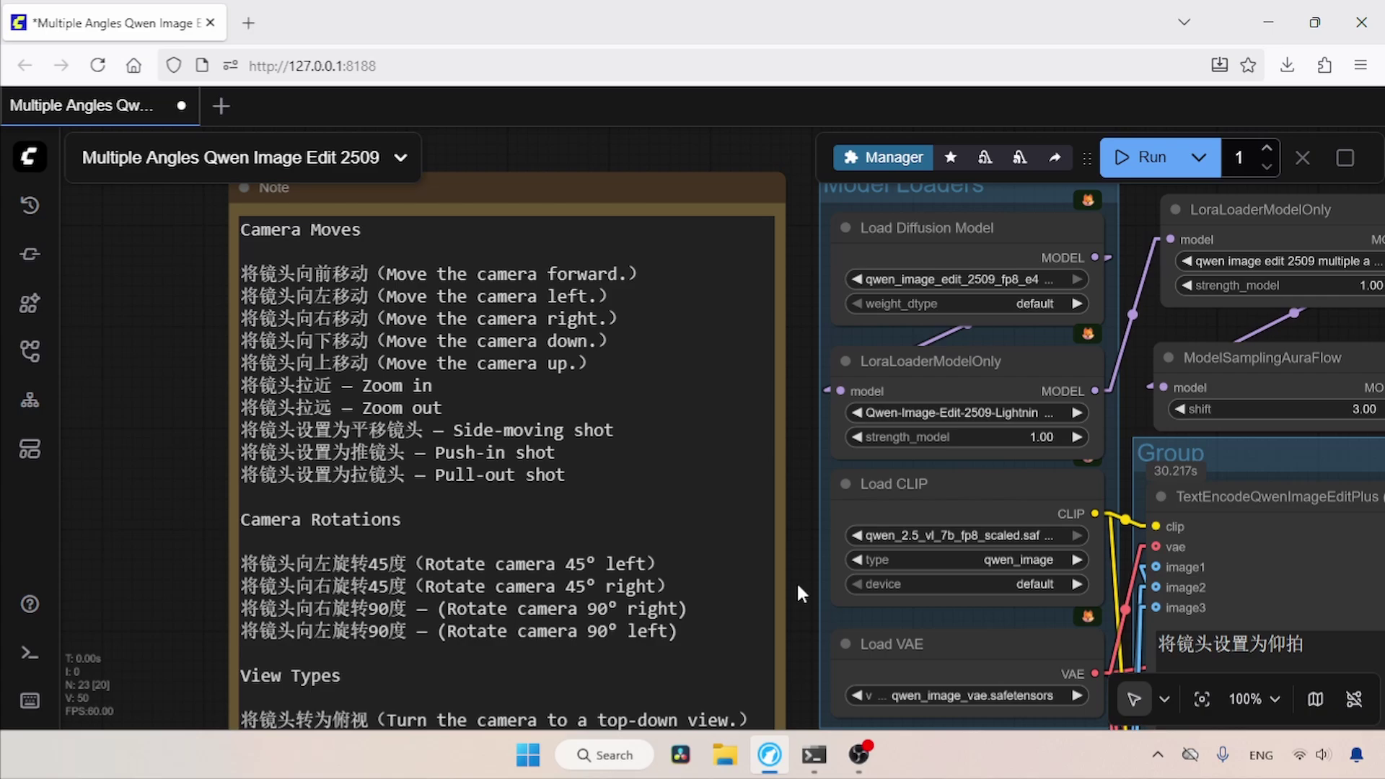